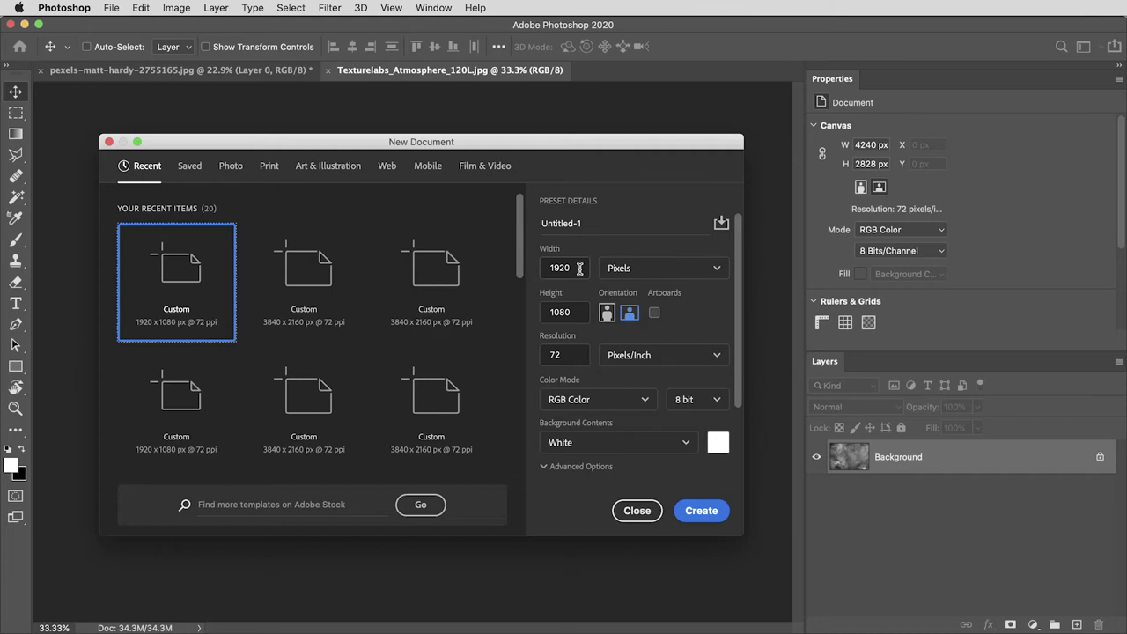
Set the new document to 3840 × 2160 px with a custom gray 8d8d8d background
{"action": "left_click", "coordinate": [580, 268]}
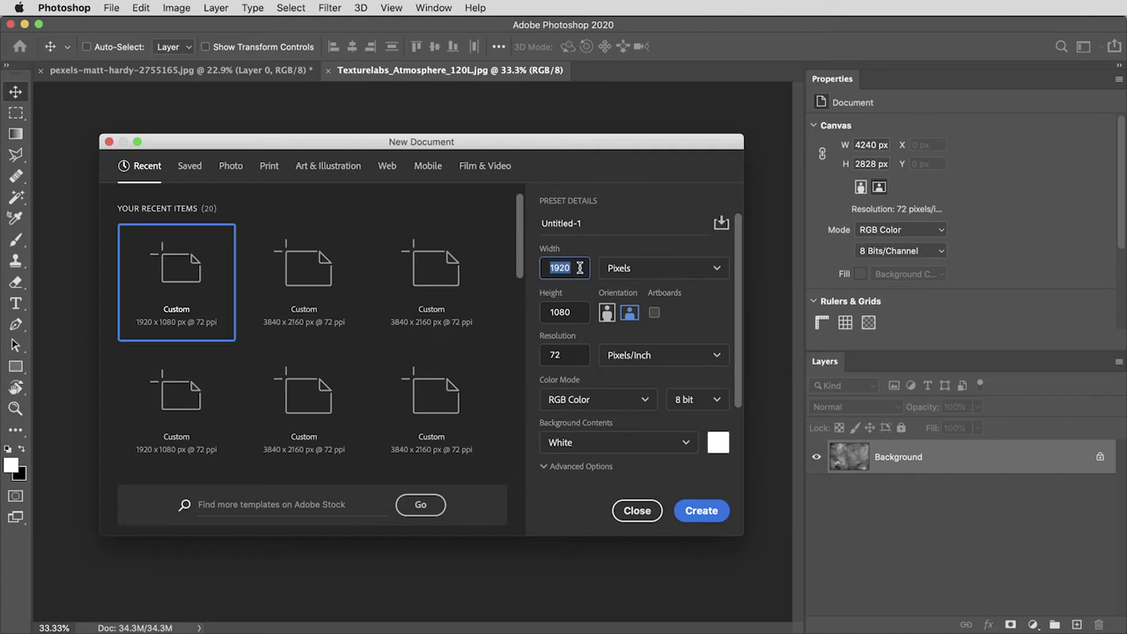
{"action": "type", "text": "3840"}
{"action": "key", "text": "Tab"}
{"action": "type", "text": "216"}
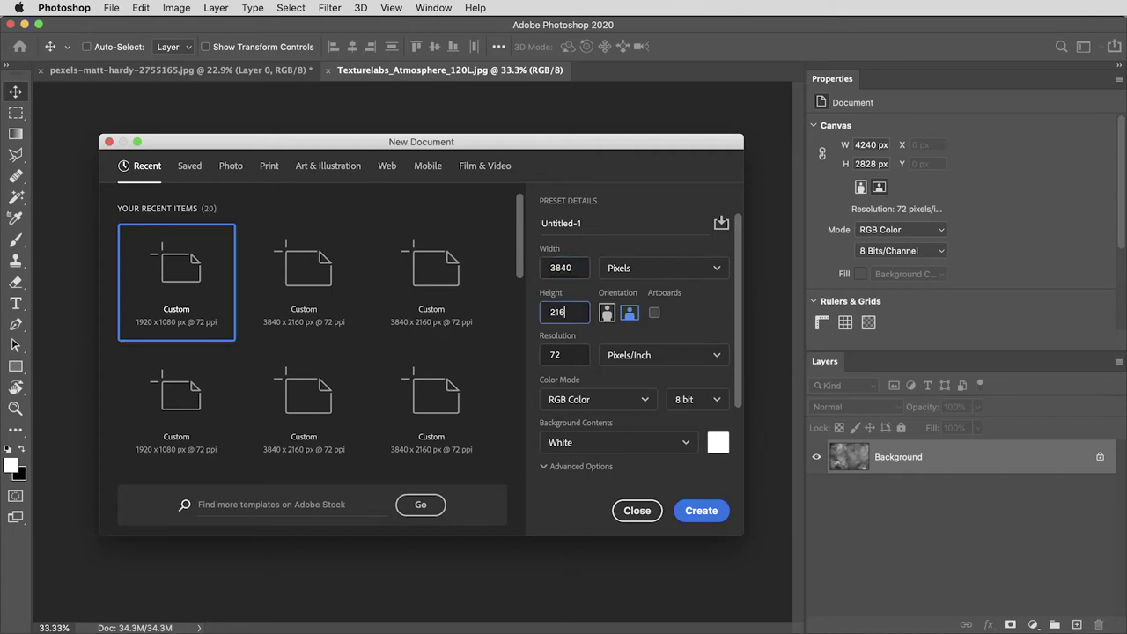
{"action": "left_click", "coordinate": [717, 442]}
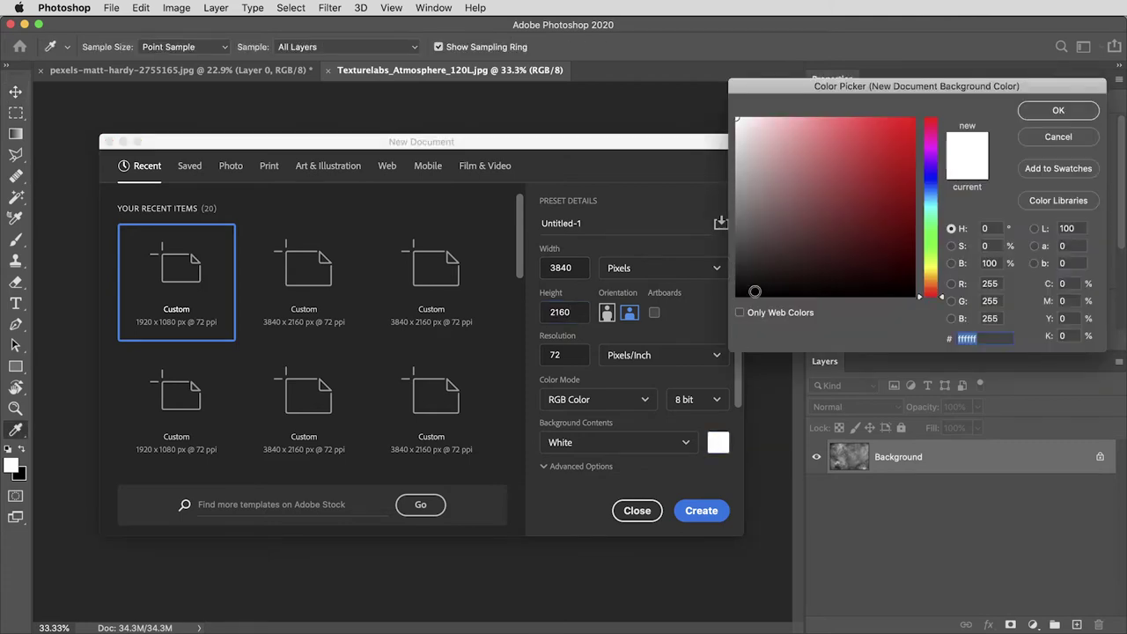
{"action": "key", "text": "Return"}
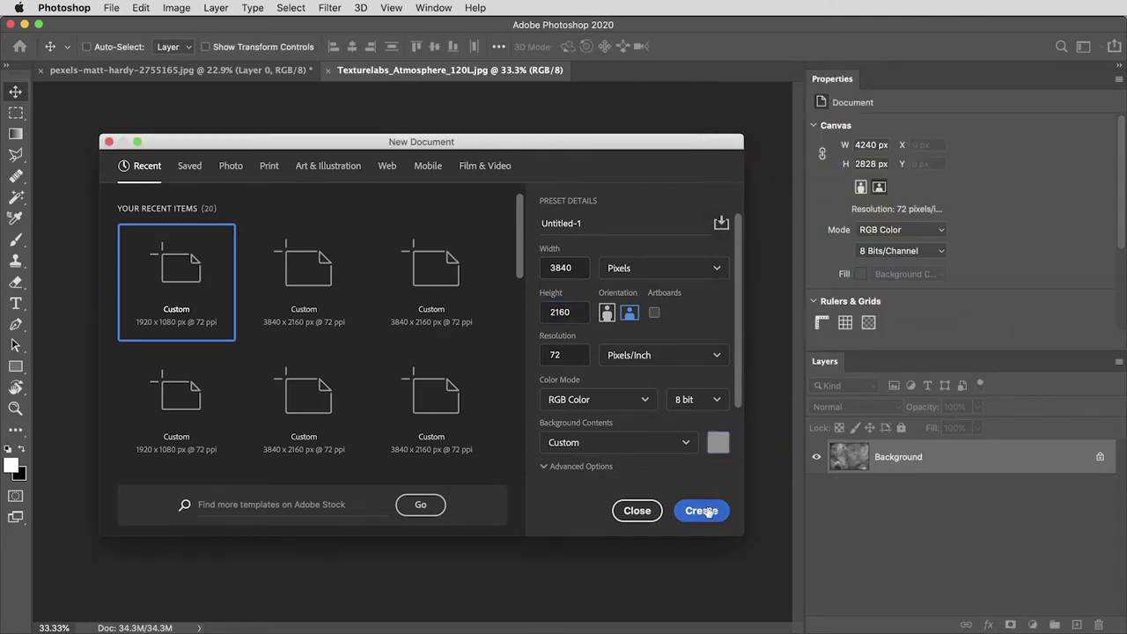
Create the gray document and type the text UNKNOWN on it
{"action": "left_click", "coordinate": [702, 511]}
{"action": "key", "text": "t"}
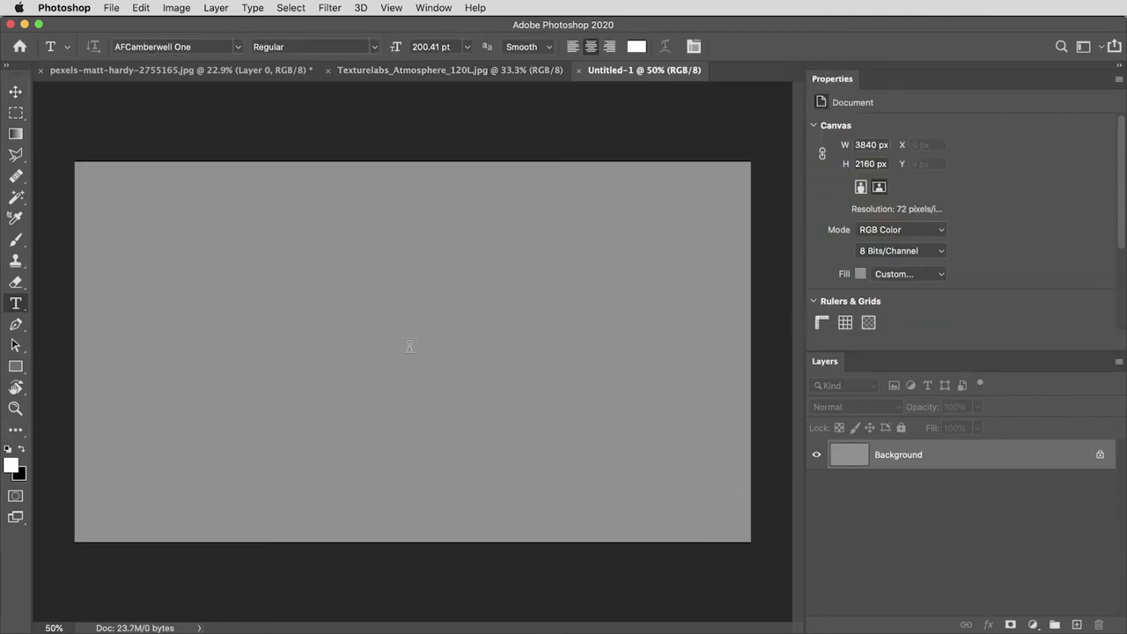
{"action": "left_click", "coordinate": [401, 338]}
{"action": "key", "text": "BackSpace"}
{"action": "type", "text": "UNK"}
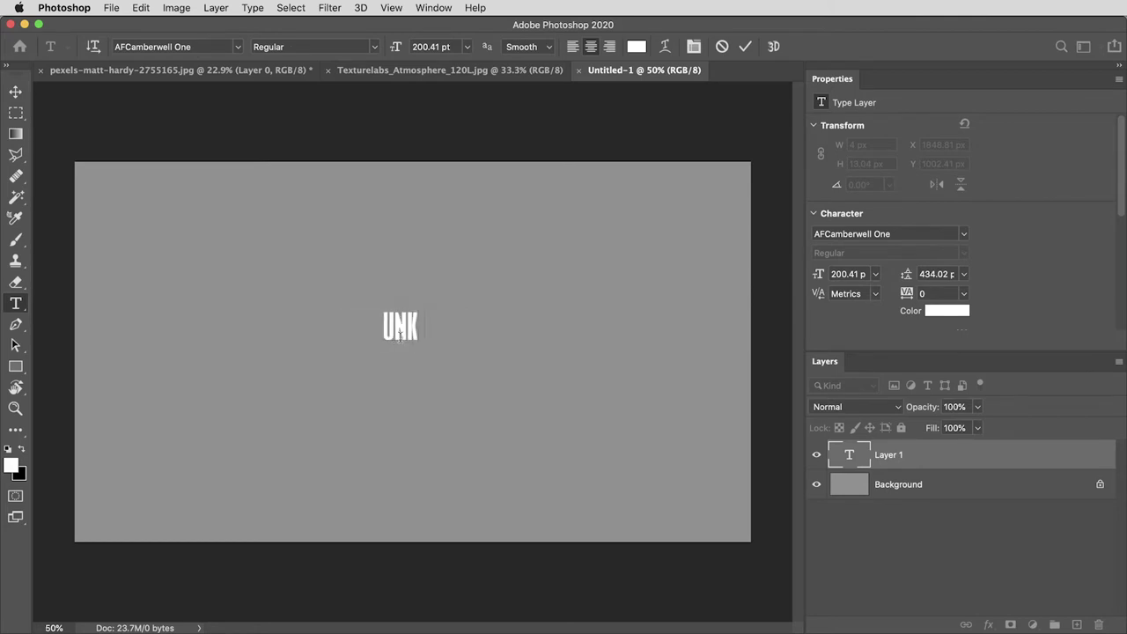
{"action": "type", "text": "NOWN"}
{"action": "key", "text": "Escape"}
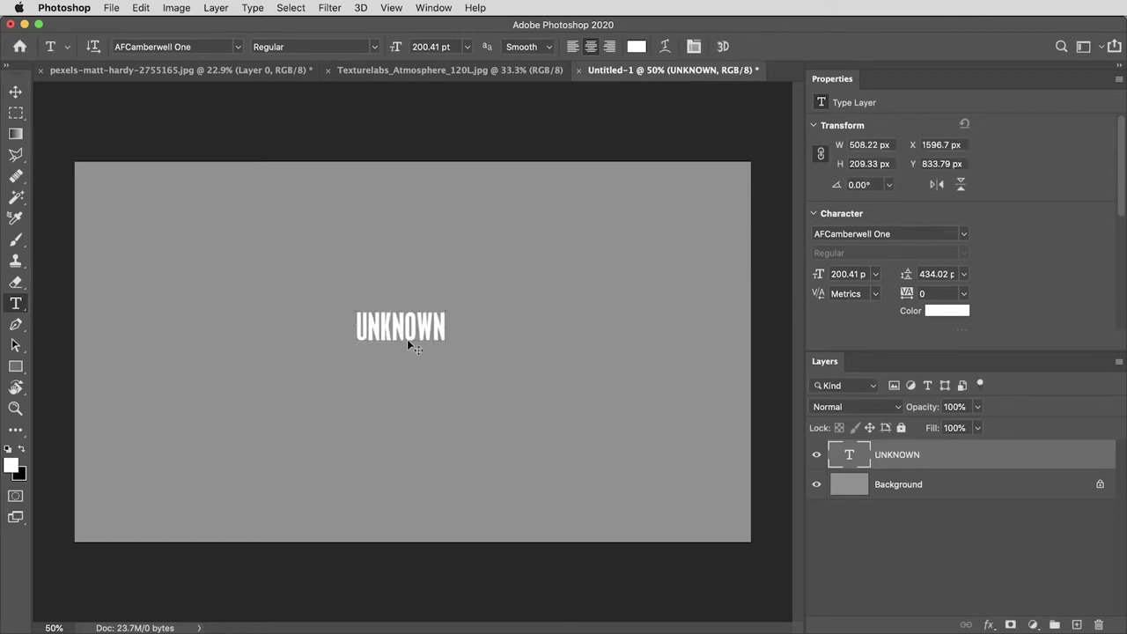
Scale the UNKNOWN text up to span the canvas and reposition it
{"action": "key", "text": "super+t"}
{"action": "left_click_drag", "start_coordinate": [448, 327], "coordinate": [722, 328]}
{"action": "left_click_drag", "start_coordinate": [644, 322], "coordinate": [659, 349]}
{"action": "key", "text": "Return"}
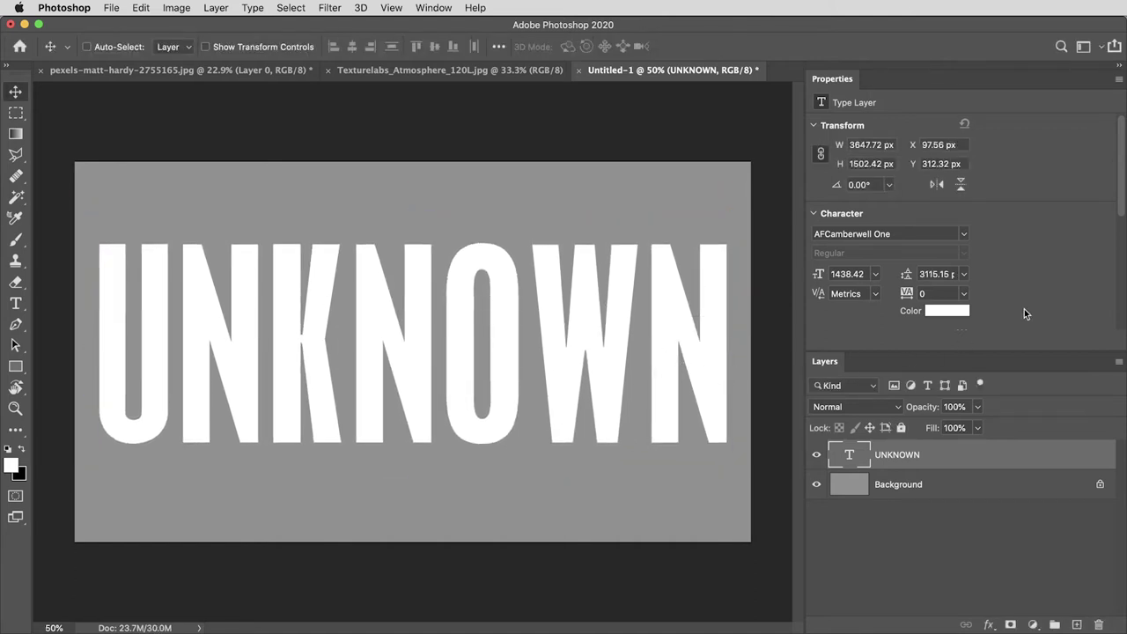
Color the UNKNOWN text yellow f5cd52, then bring up the raincoat photo
{"action": "left_click", "coordinate": [949, 311]}
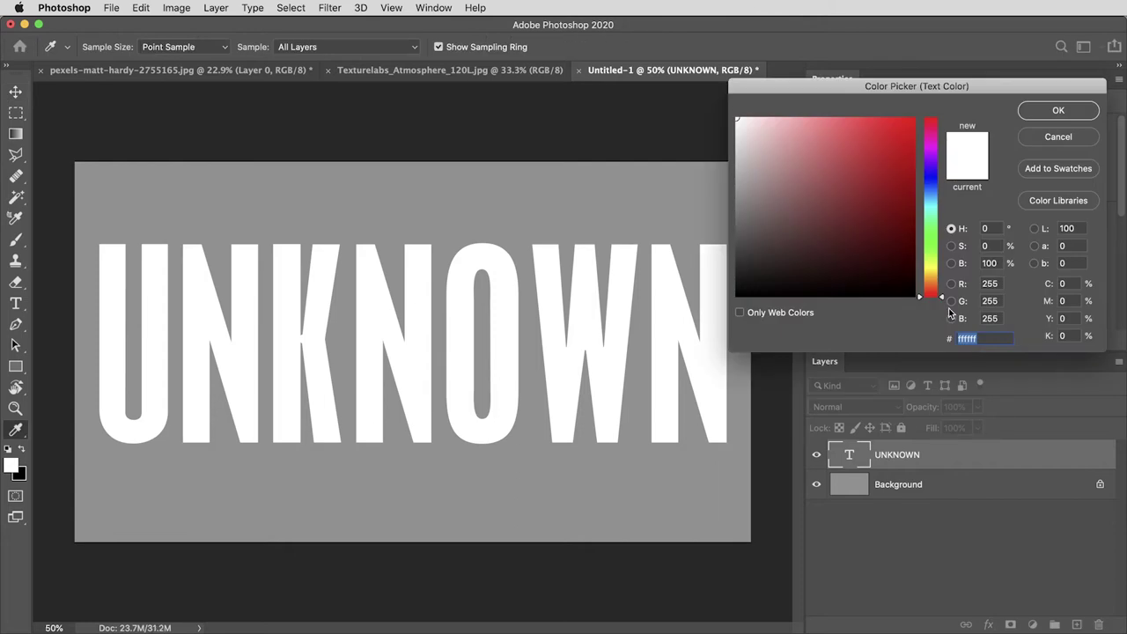
{"action": "left_click", "coordinate": [932, 275]}
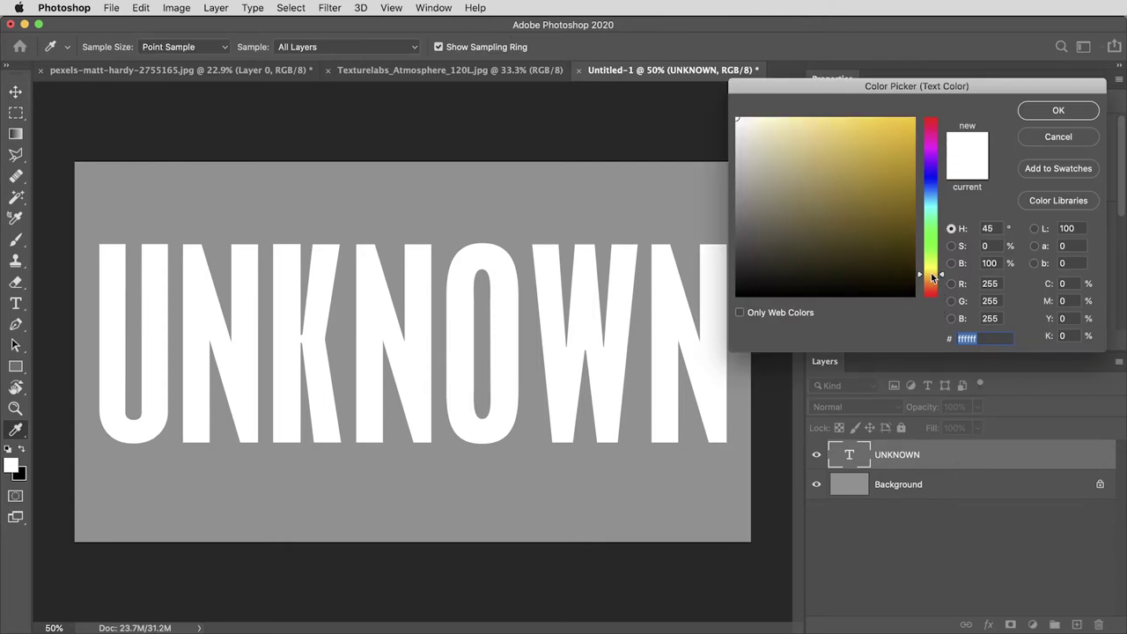
{"action": "left_click_drag", "start_coordinate": [853, 134], "coordinate": [854, 122]}
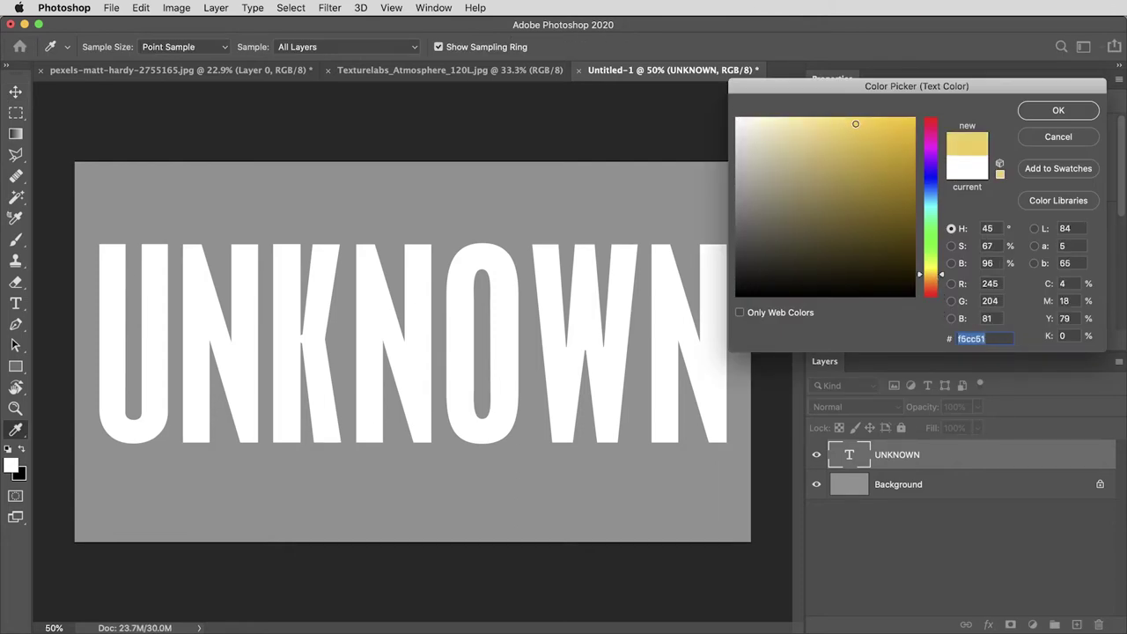
{"action": "left_click", "coordinate": [1057, 112]}
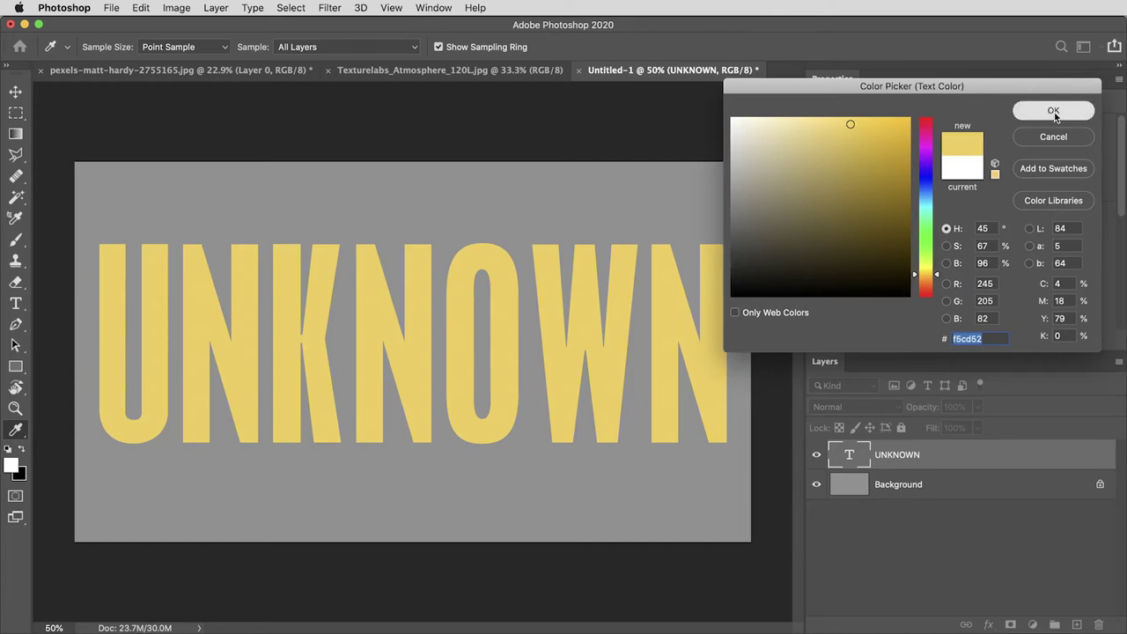
{"action": "left_click", "coordinate": [193, 73]}
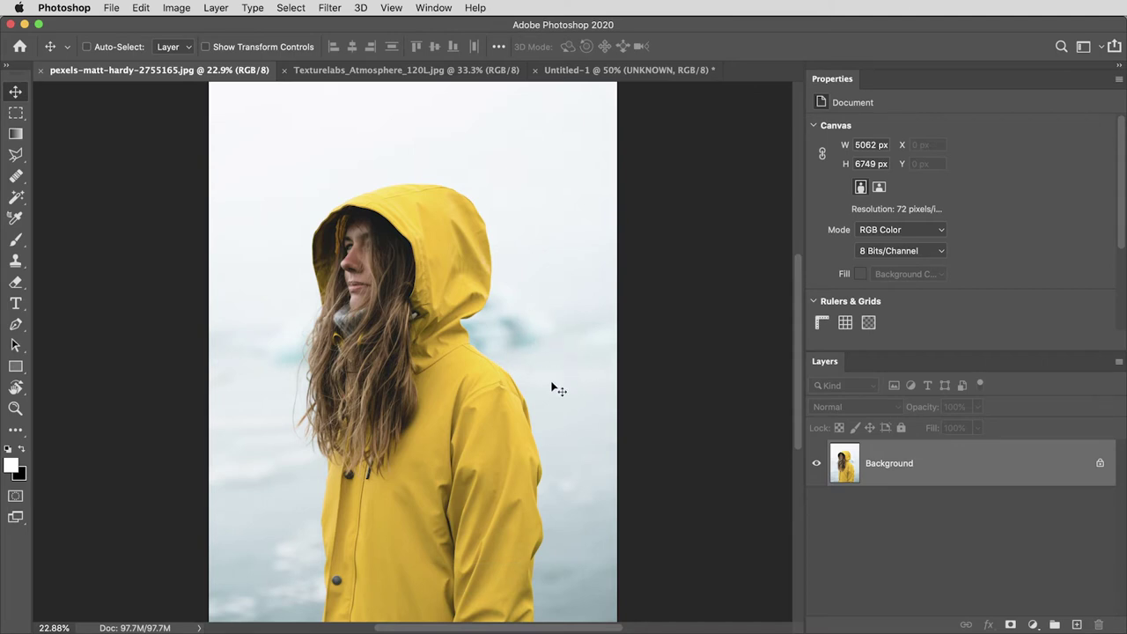
Unlock the raincoat photo's layer, remove its background, and apply the resulting mask
{"action": "left_click", "coordinate": [1100, 462]}
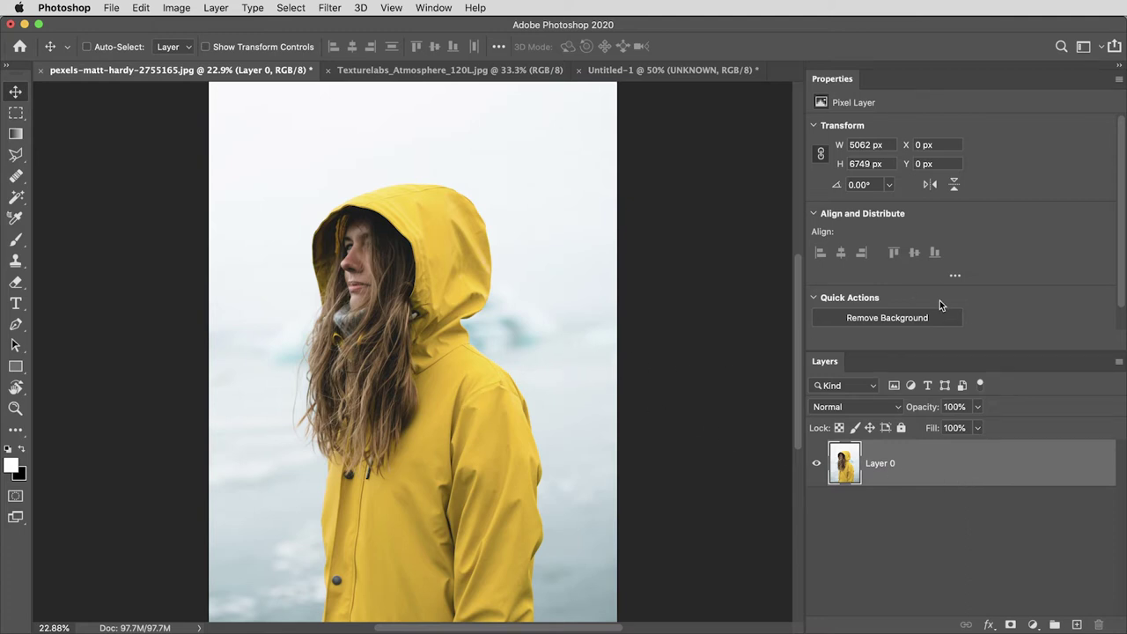
{"action": "left_click", "coordinate": [888, 318]}
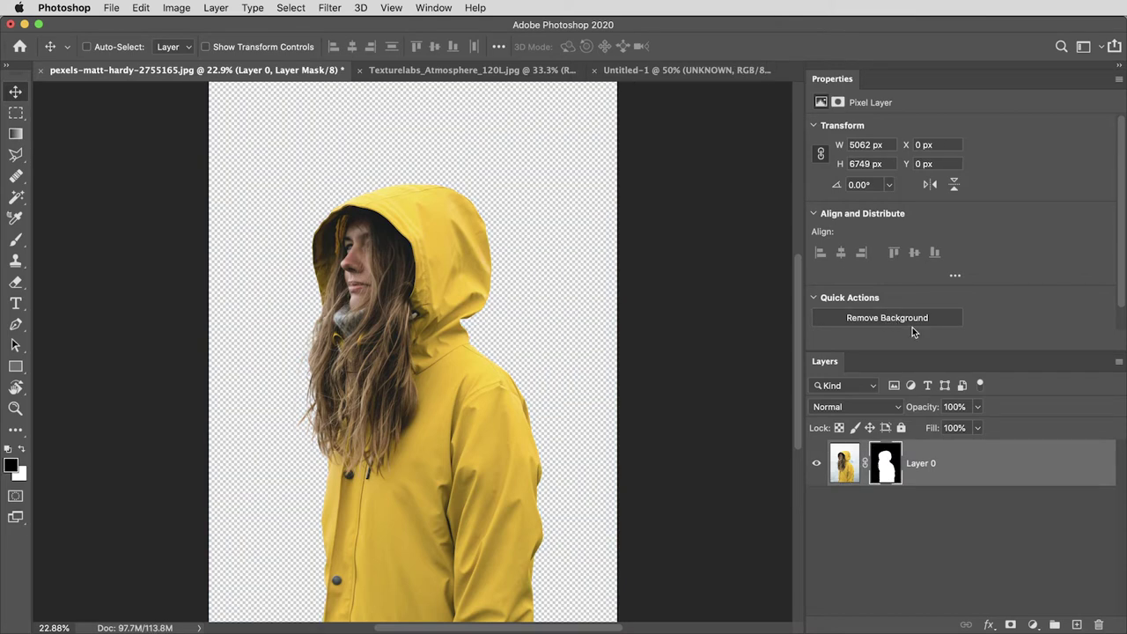
{"action": "right_click", "coordinate": [882, 470]}
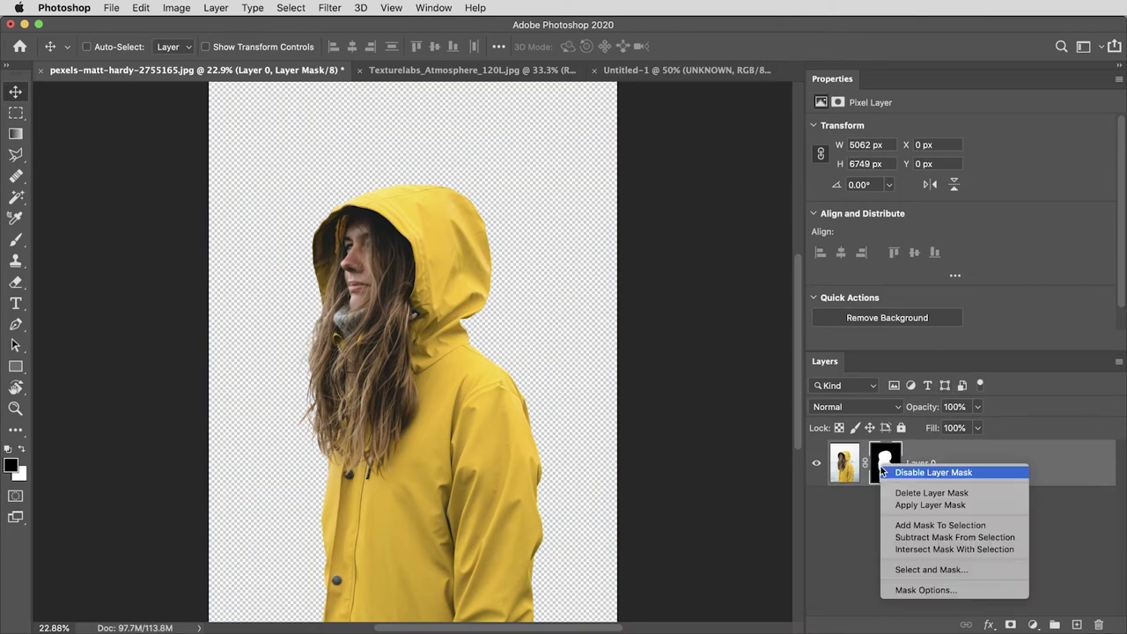
{"action": "left_click", "coordinate": [912, 505]}
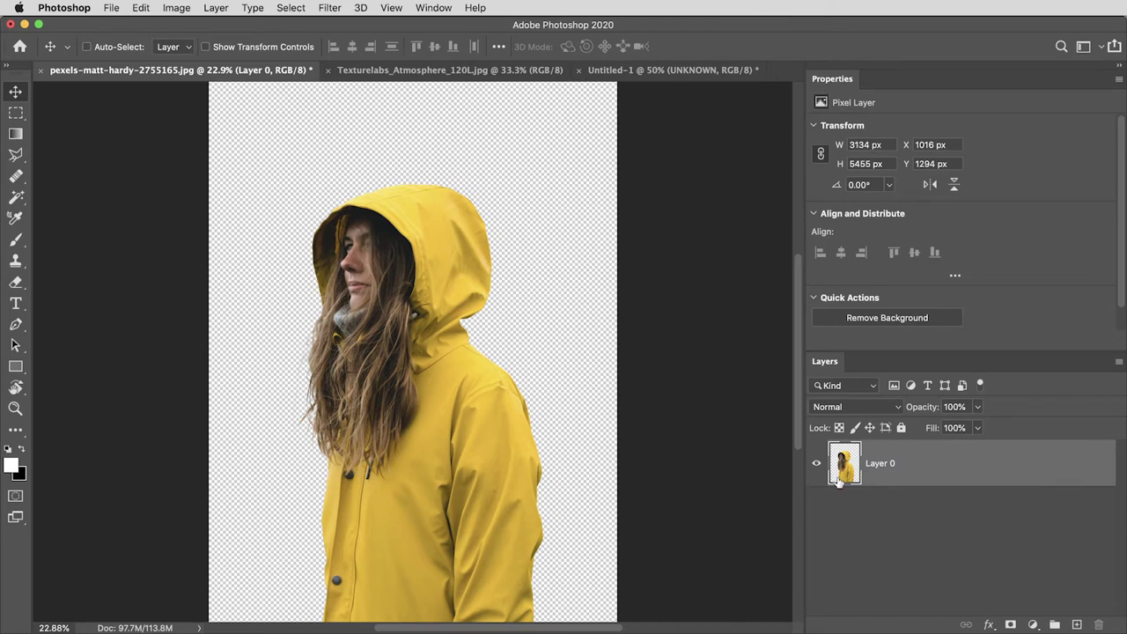
Bring the cut-out woman into the UNKNOWN document, scale her to 42.5%, and name the layer Model
{"action": "left_click_drag", "start_coordinate": [841, 467], "coordinate": [410, 361]}
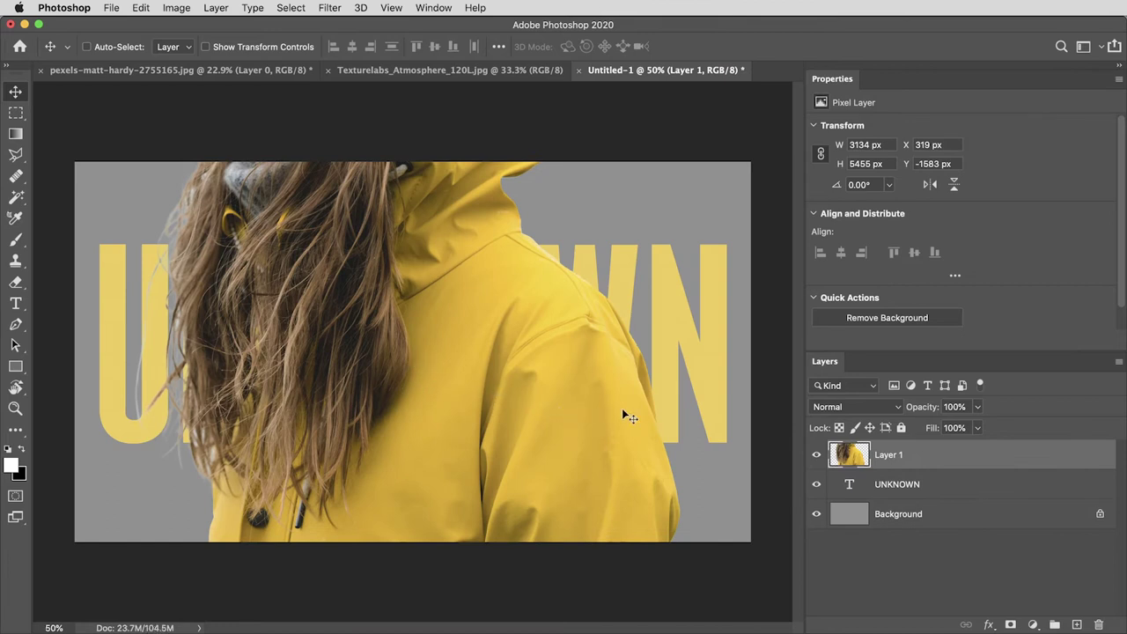
{"action": "key", "text": "super+t"}
{"action": "left_click_drag", "start_coordinate": [679, 374], "coordinate": [505, 374]}
{"action": "key", "text": "Return"}
{"action": "double_click", "coordinate": [888, 454]}
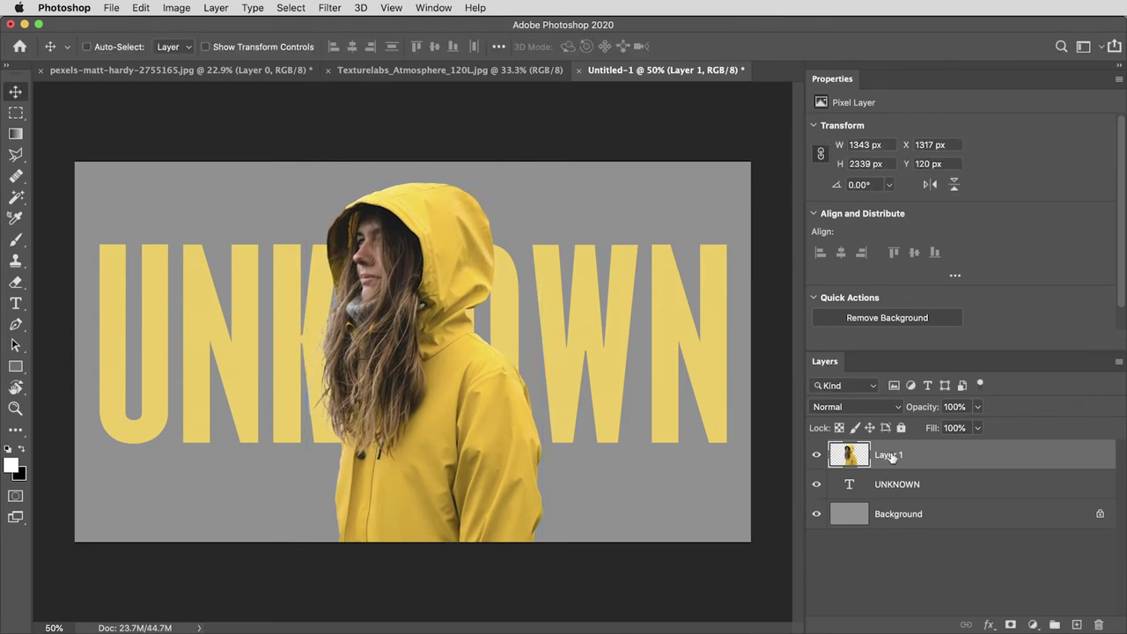
{"action": "type", "text": "Model"}
{"action": "key", "text": "Return"}
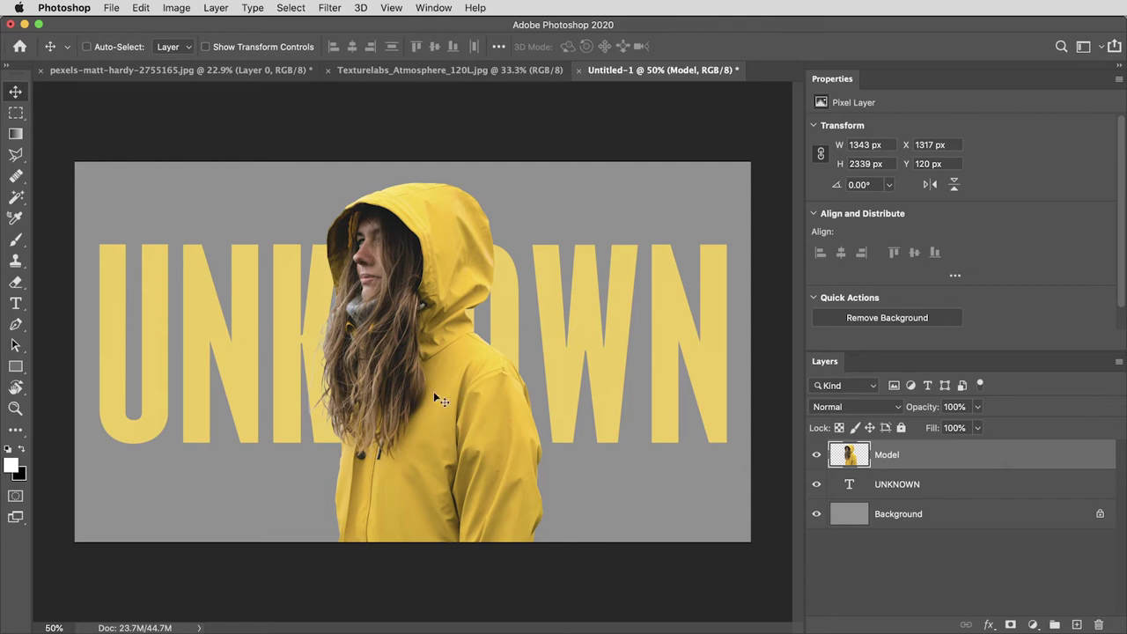
Turn the jacket red with Hue/Saturation on Yellows: hue -43, saturation -16
{"action": "key", "text": "super+u"}
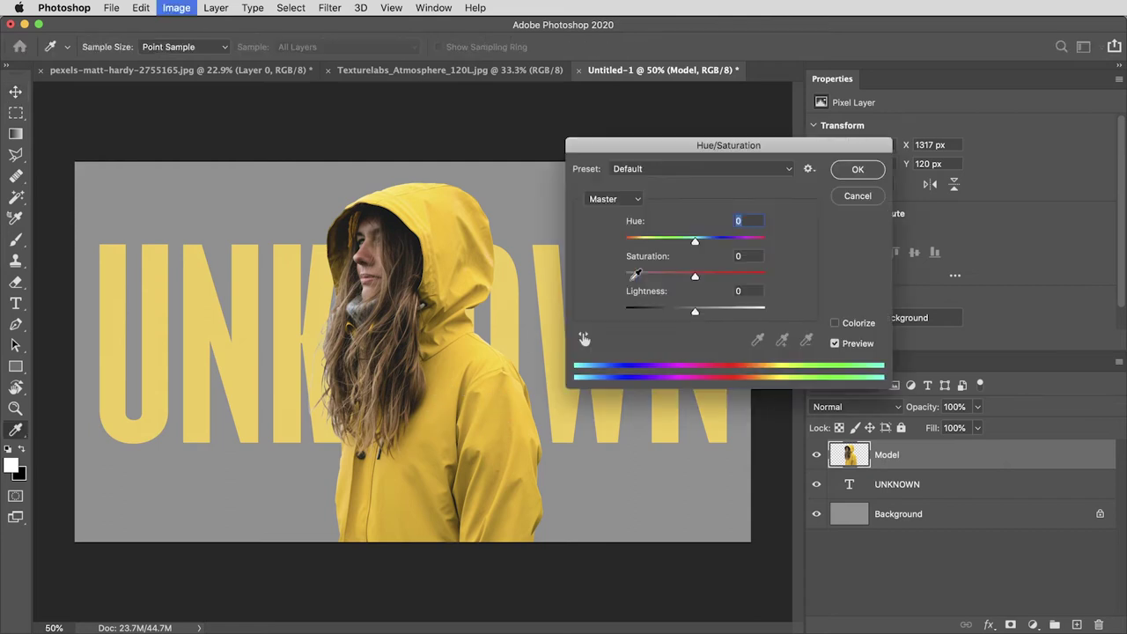
{"action": "left_click", "coordinate": [624, 198]}
{"action": "left_click", "coordinate": [629, 219]}
{"action": "left_click_drag", "start_coordinate": [687, 243], "coordinate": [664, 240]}
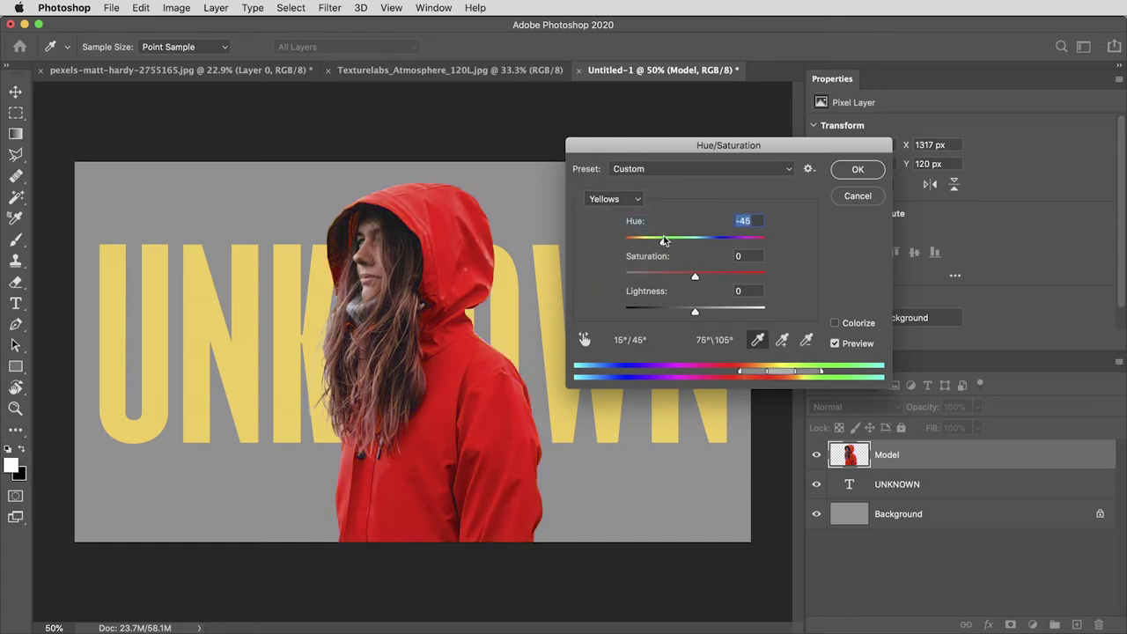
{"action": "left_click_drag", "start_coordinate": [693, 276], "coordinate": [683, 274]}
{"action": "left_click", "coordinate": [858, 169]}
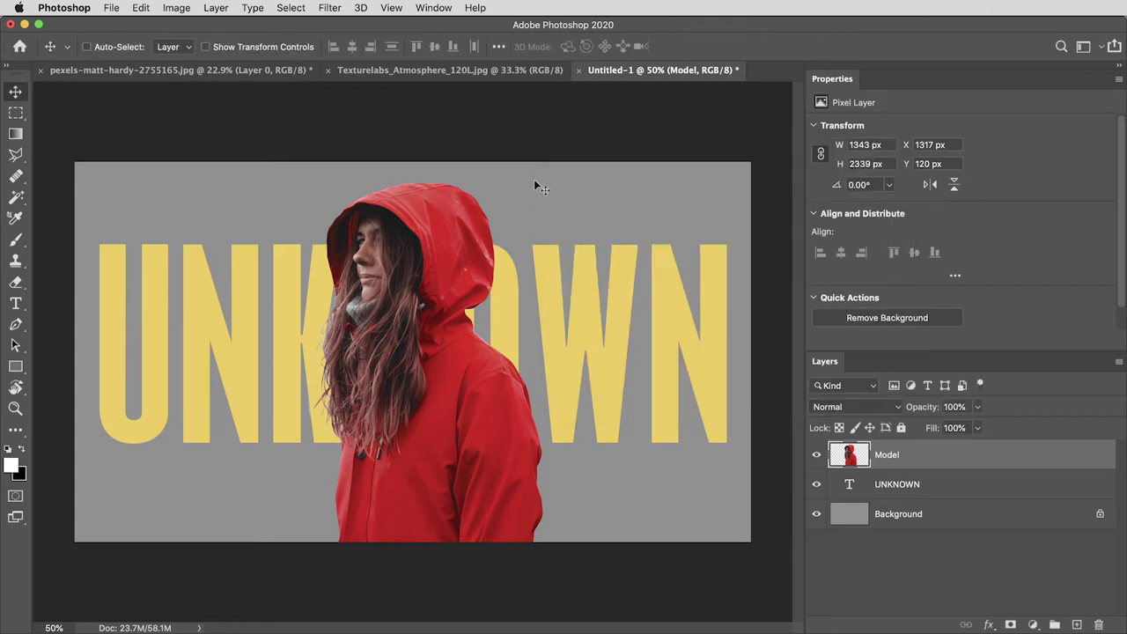
{"action": "left_click", "coordinate": [419, 69]}
Fit the smoke texture to the window and select all of it
{"action": "key", "text": "super+0"}
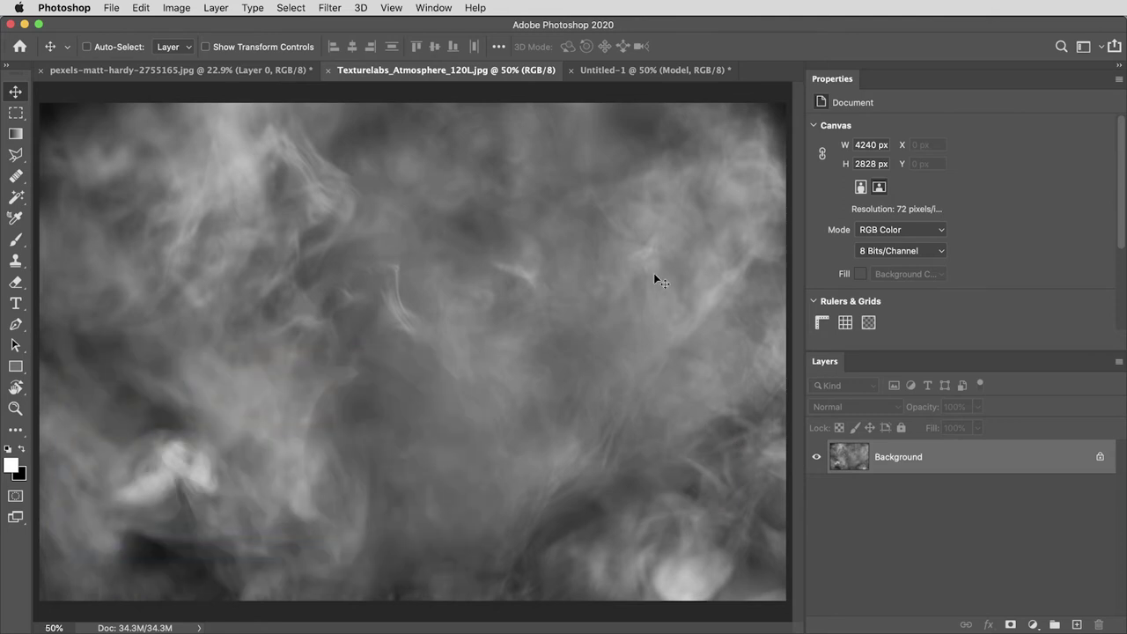
{"action": "key", "text": "super+a"}
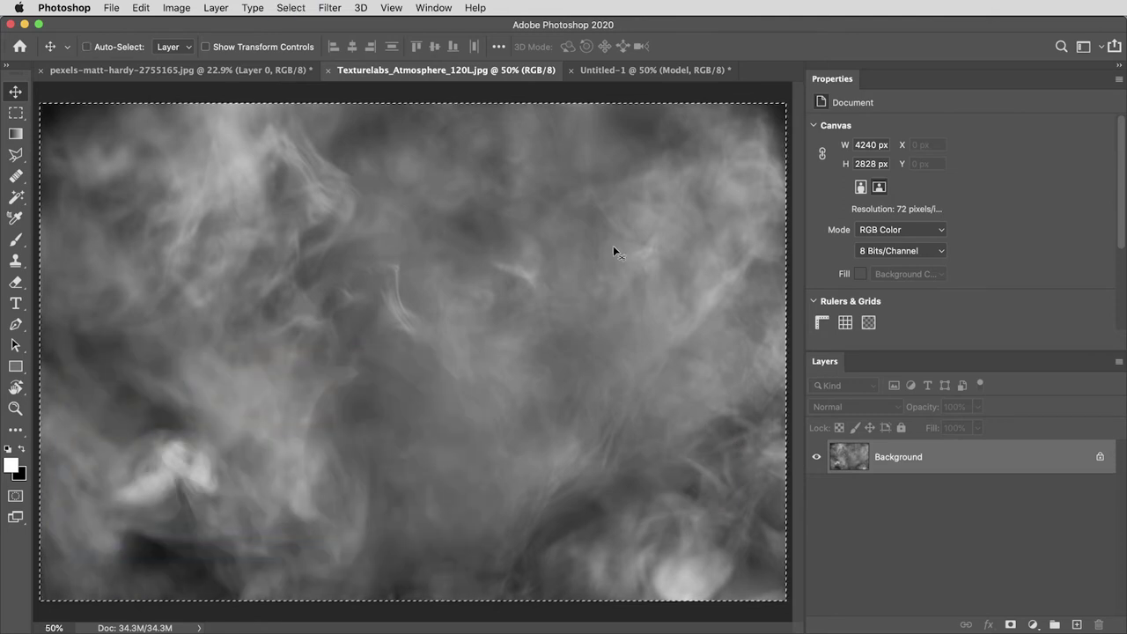
Paste the smoke texture above the gray background in the UNKNOWN document and fit it
{"action": "left_click", "coordinate": [618, 69]}
{"action": "left_click", "coordinate": [852, 518]}
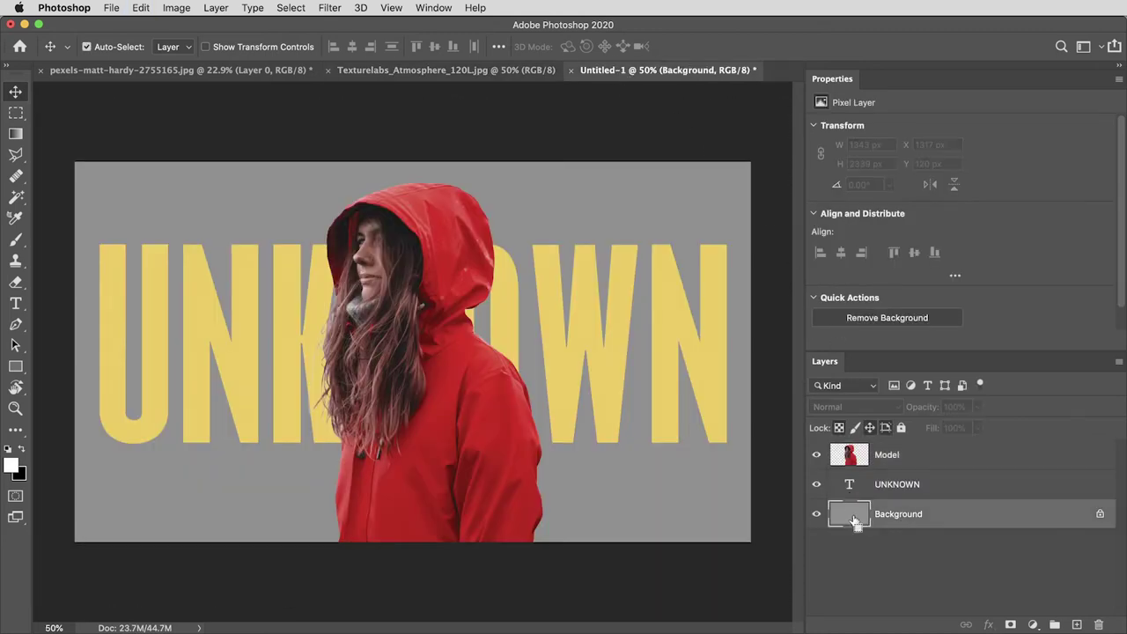
{"action": "key", "text": "super+v"}
{"action": "key", "text": "super+minus"}
{"action": "key", "text": "super+t"}
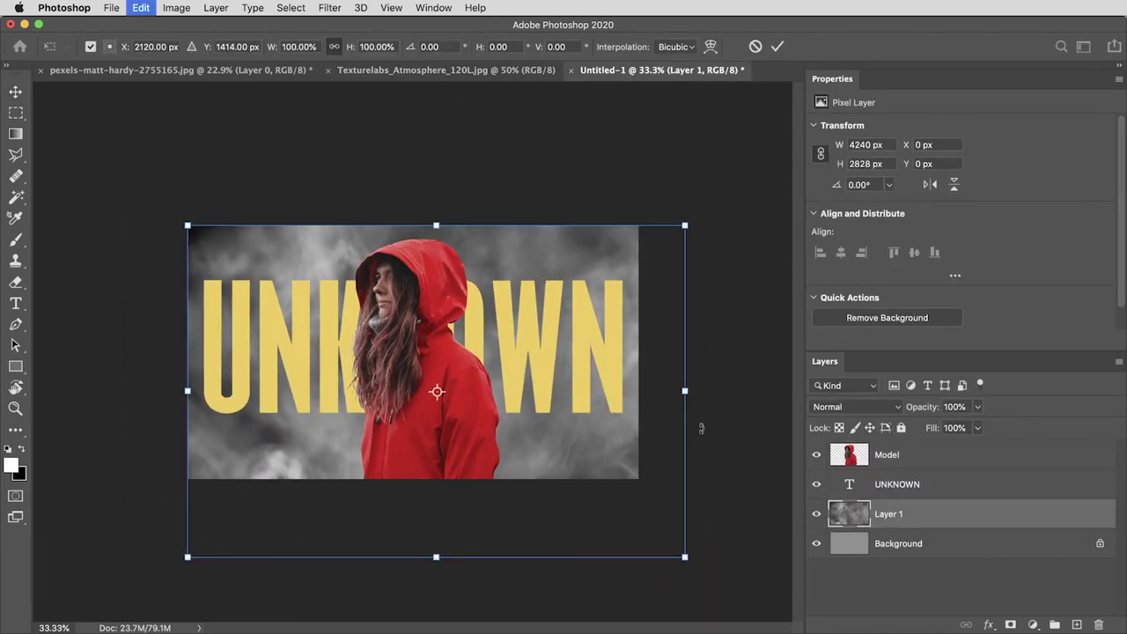
{"action": "left_click_drag", "start_coordinate": [685, 390], "coordinate": [620, 363]}
{"action": "key", "text": "Return"}
{"action": "key", "text": "super+0"}
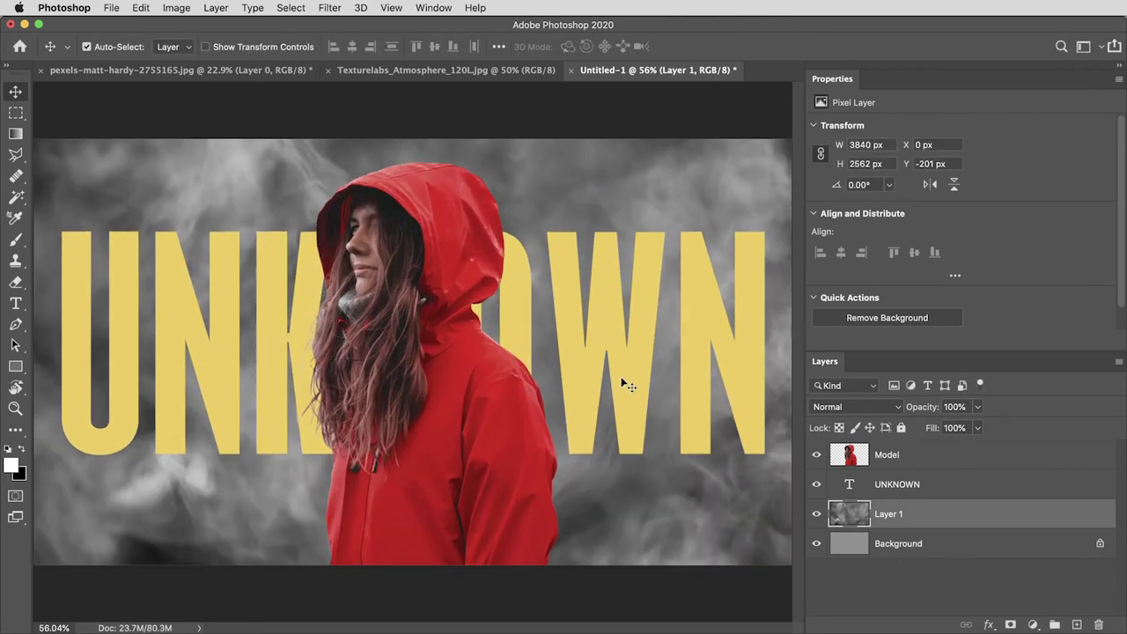
Rename the smoke layer Fog and delete the plain Background layer
{"action": "type", "text": "Fog"}
{"action": "key", "text": "Return"}
{"action": "left_click_drag", "start_coordinate": [940, 549], "coordinate": [1098, 623]}
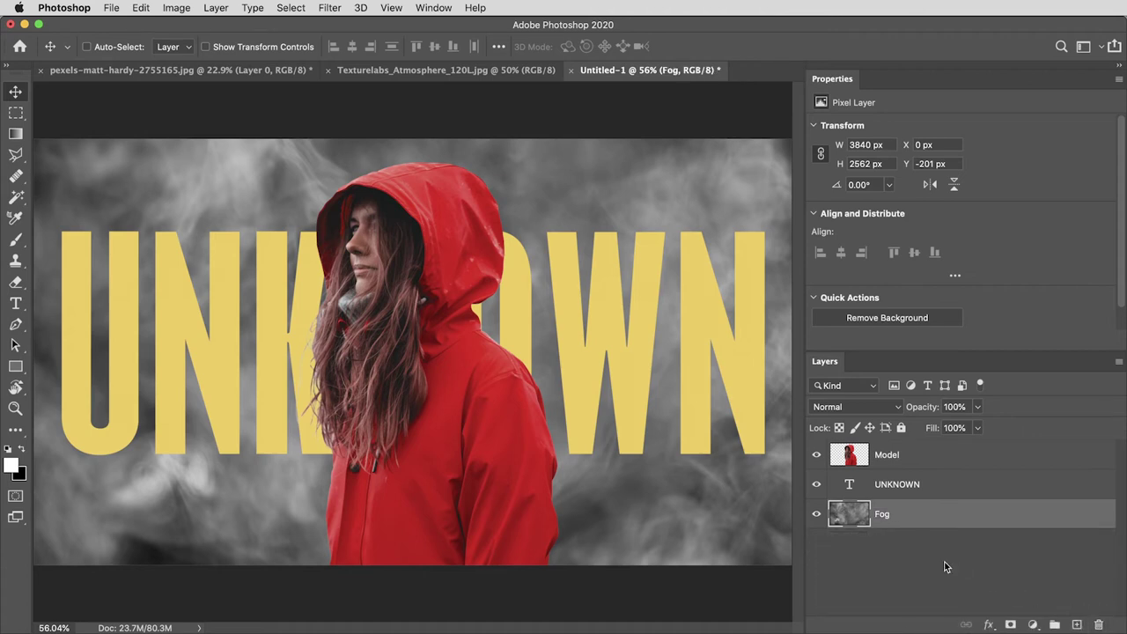
Duplicate Fog twice, placing copies above Model and above UNKNOWN, and hide Fog copy 2
{"action": "left_click_drag", "start_coordinate": [876, 357], "coordinate": [884, 257]}
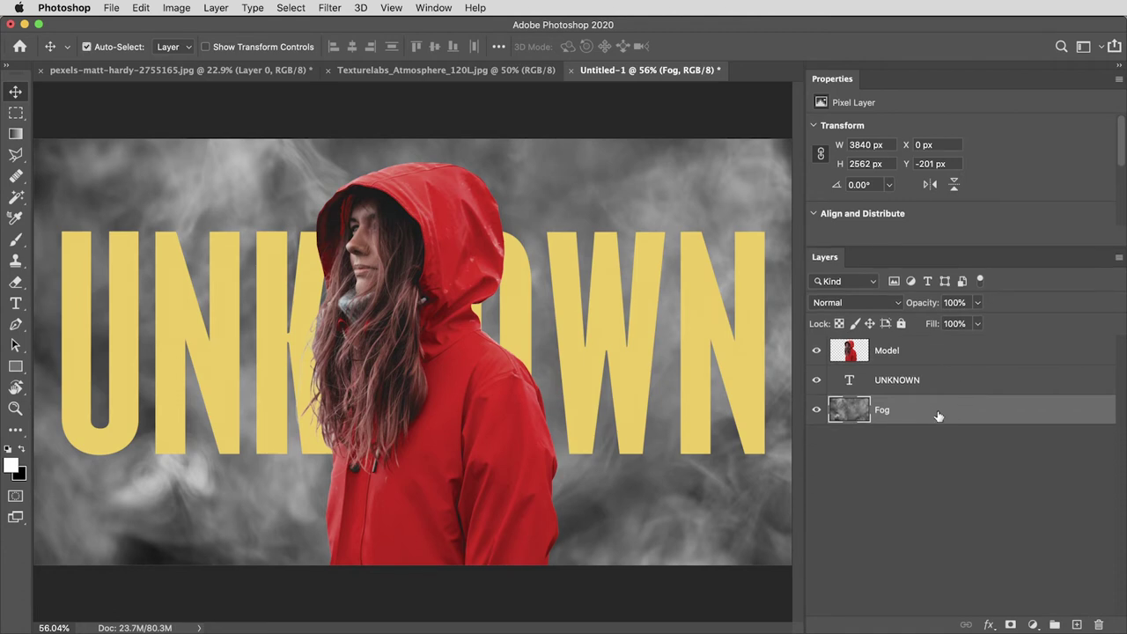
{"action": "key", "text": "super+j"}
{"action": "key", "text": "super+j"}
{"action": "left_click_drag", "start_coordinate": [938, 414], "coordinate": [948, 350]}
{"action": "left_click_drag", "start_coordinate": [939, 444], "coordinate": [939, 397]}
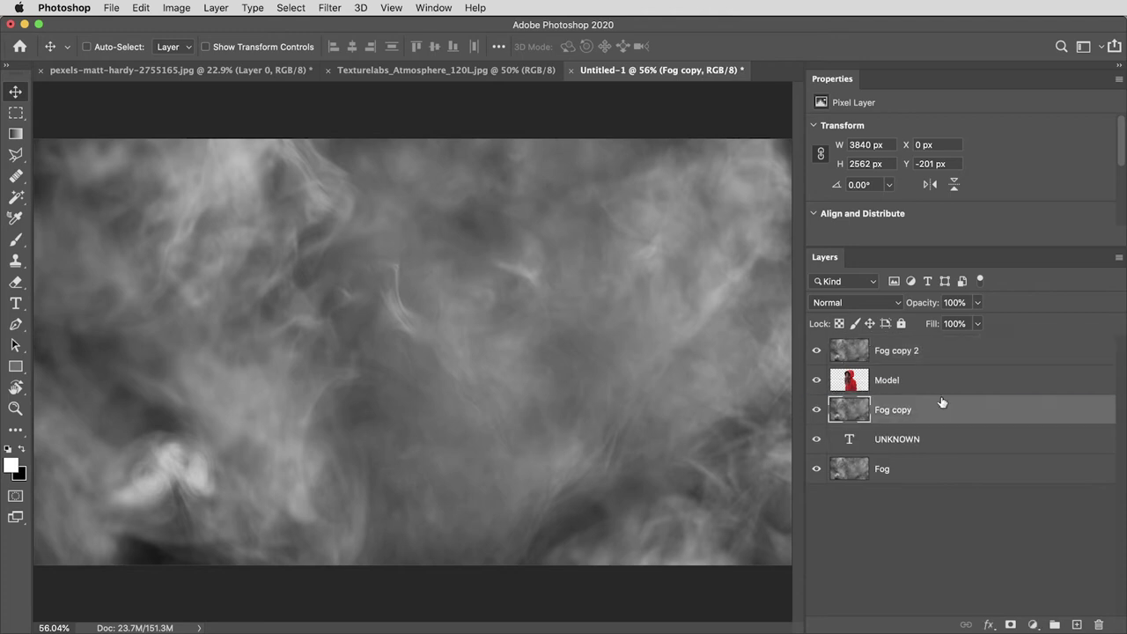
{"action": "left_click", "coordinate": [948, 351]}
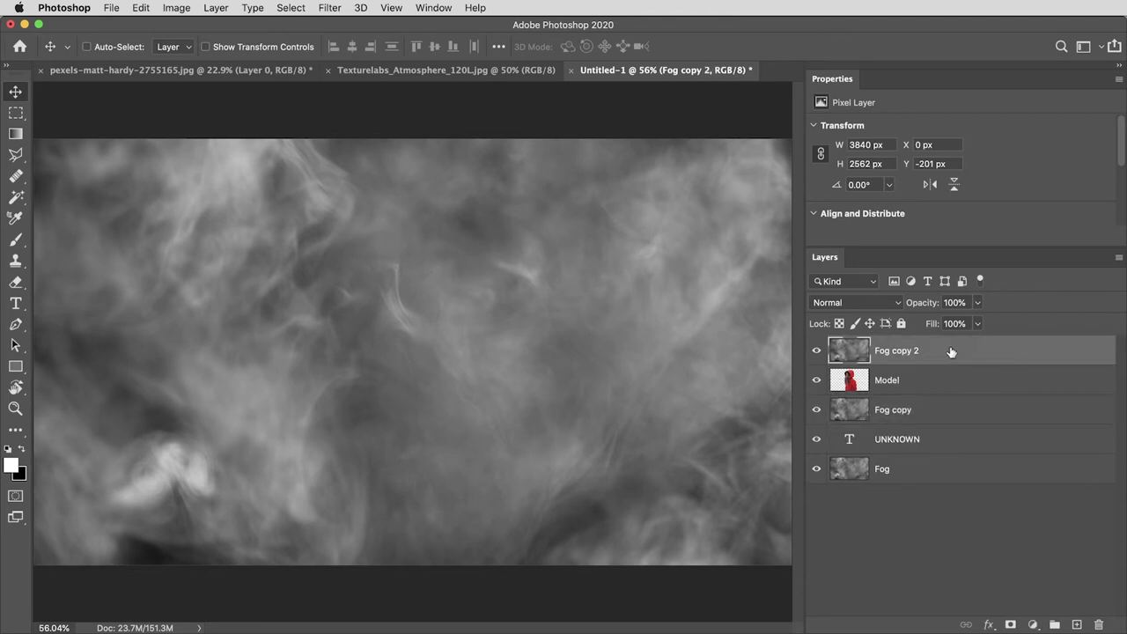
{"action": "left_click", "coordinate": [951, 412]}
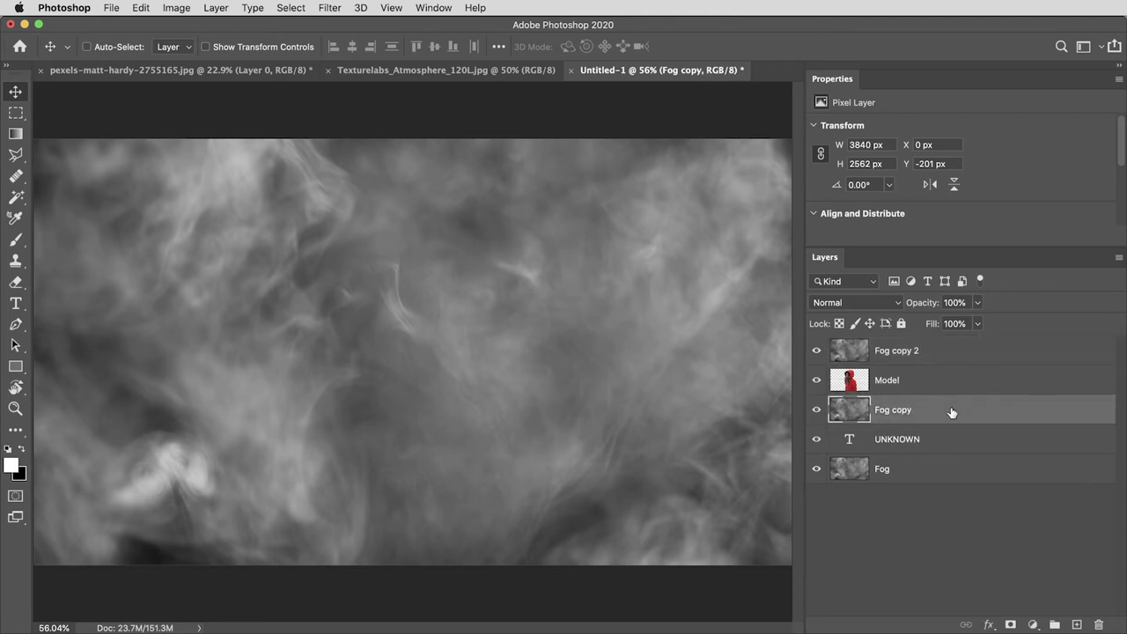
{"action": "left_click", "coordinate": [914, 475]}
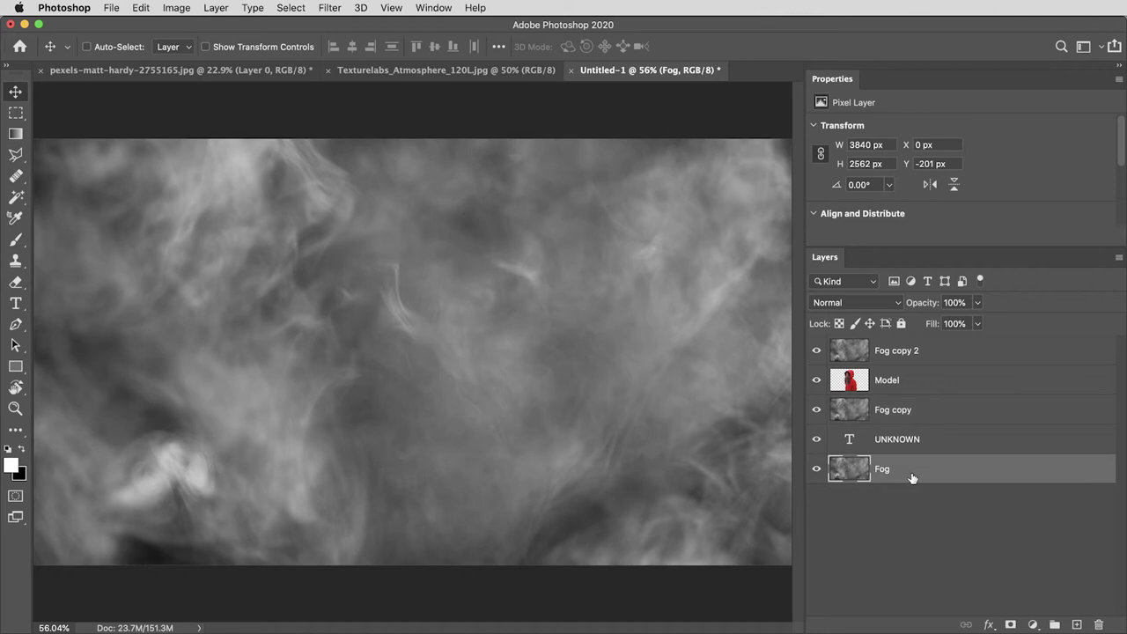
{"action": "left_click", "coordinate": [818, 351]}
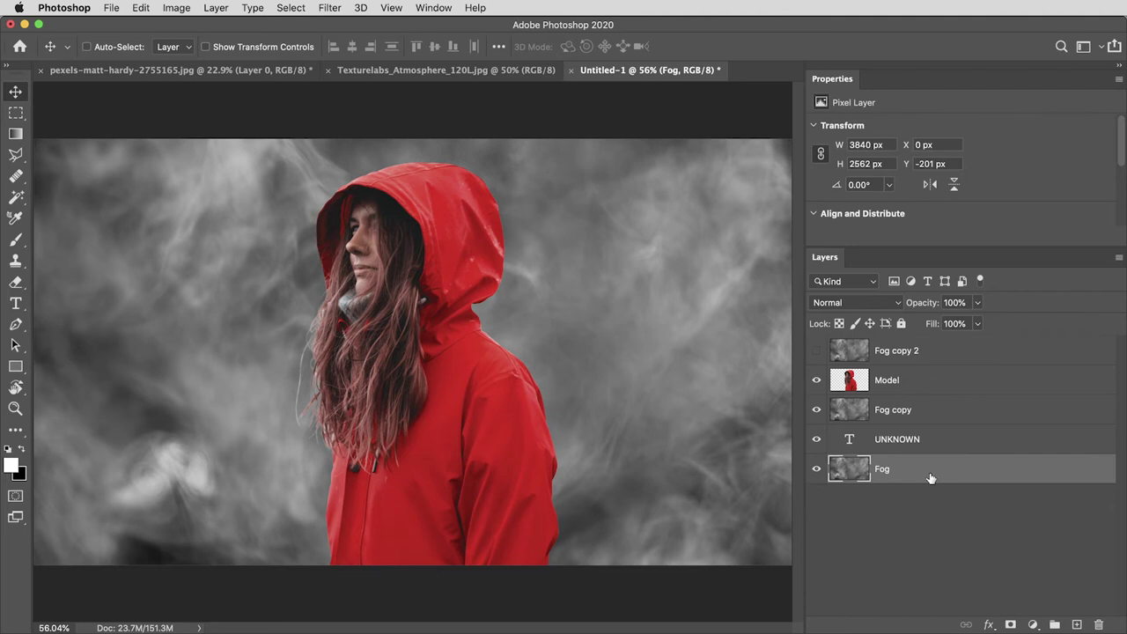
{"action": "left_click", "coordinate": [938, 415]}
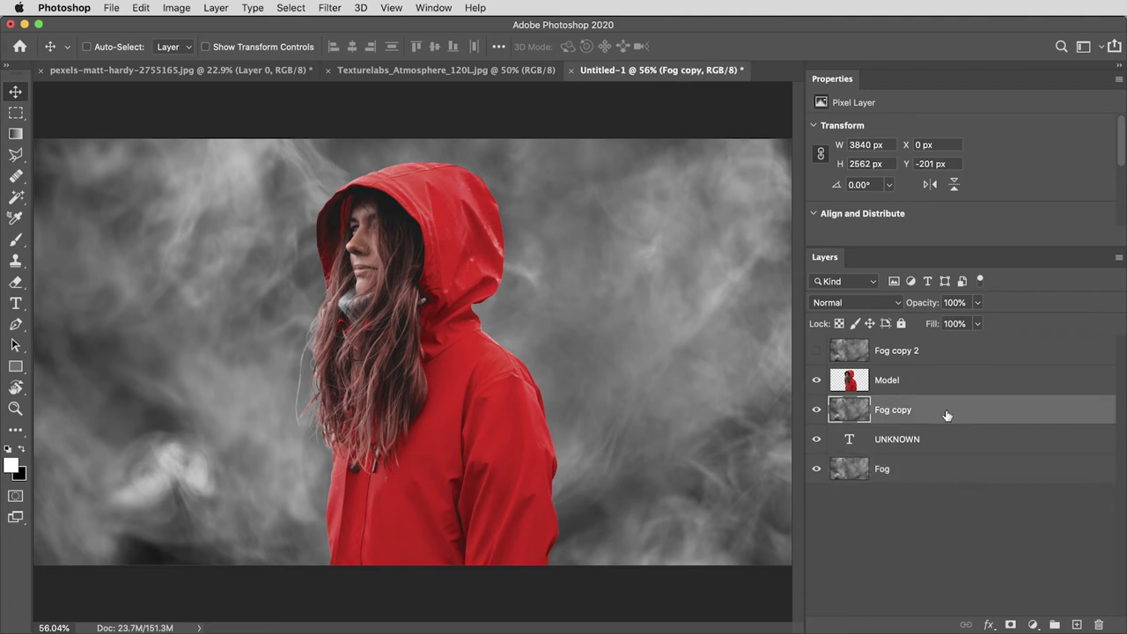
Split Fog copy's This Layer black Blend If slider to 0/200
{"action": "double_click", "coordinate": [946, 414]}
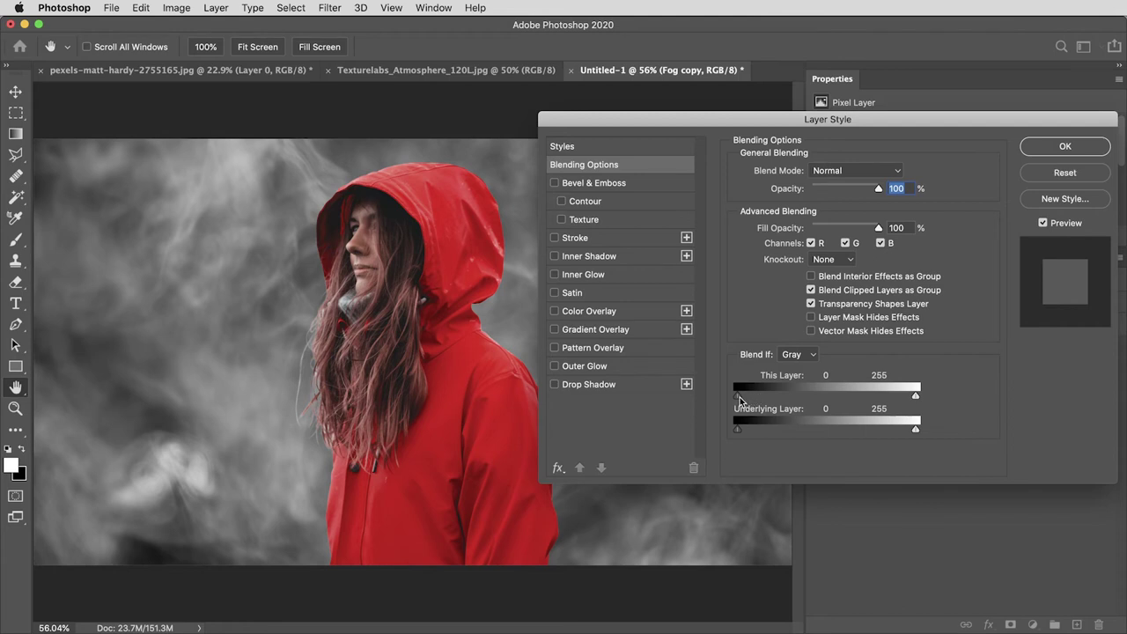
{"action": "left_click_drag", "start_coordinate": [745, 398], "coordinate": [860, 401]}
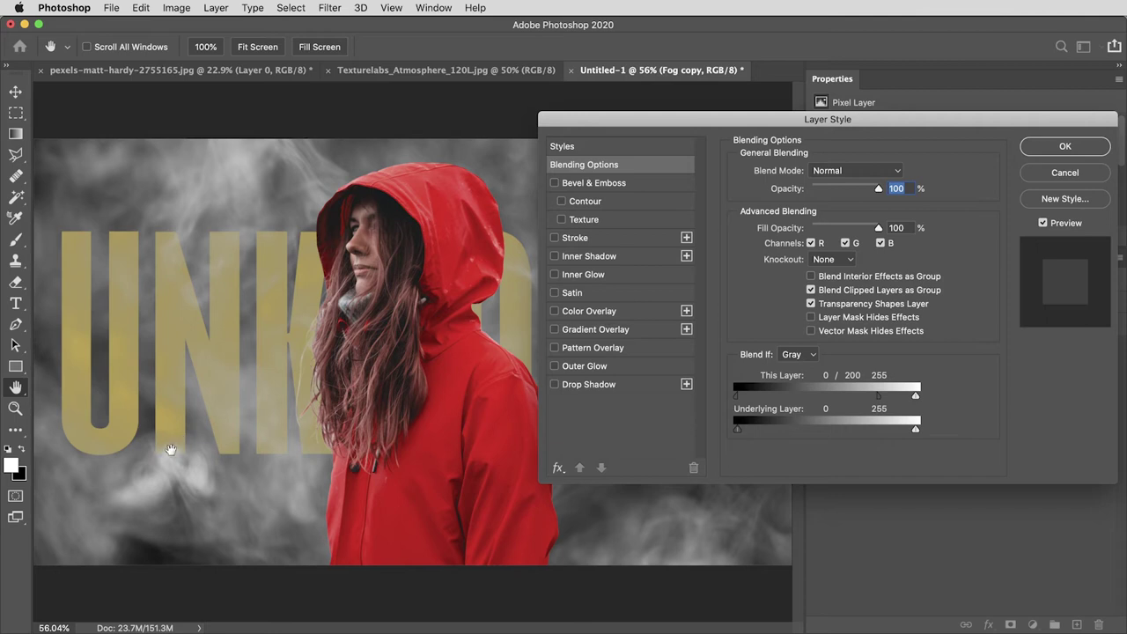
{"action": "left_click", "coordinate": [1056, 147]}
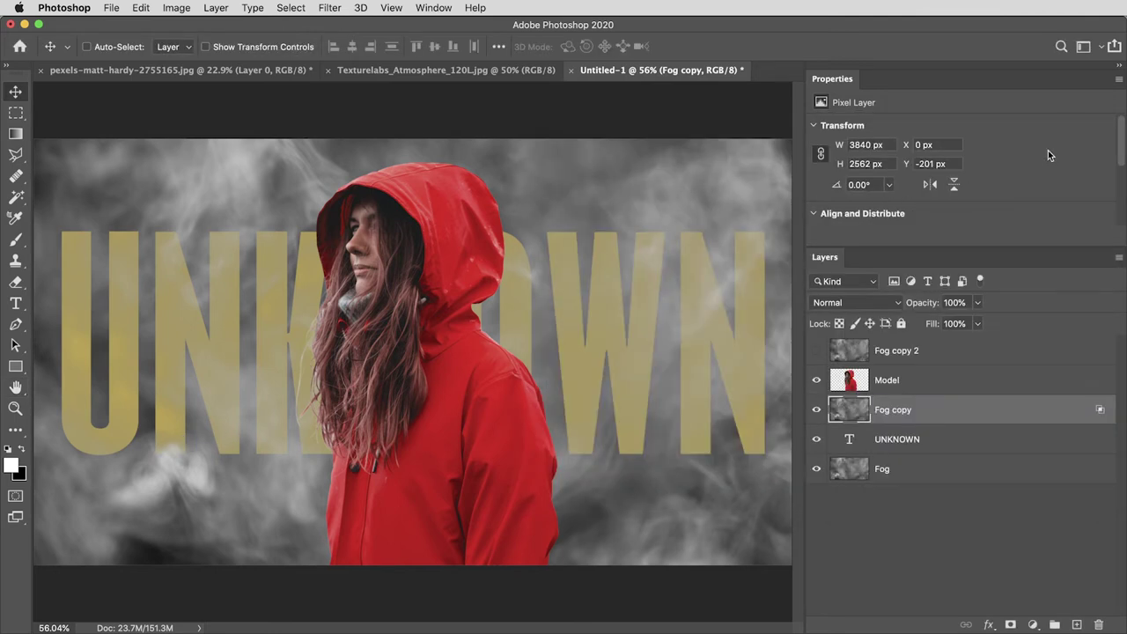
Show Fog copy 2 and split its This Layer black Blend If slider to 55/150
{"action": "left_click", "coordinate": [816, 350]}
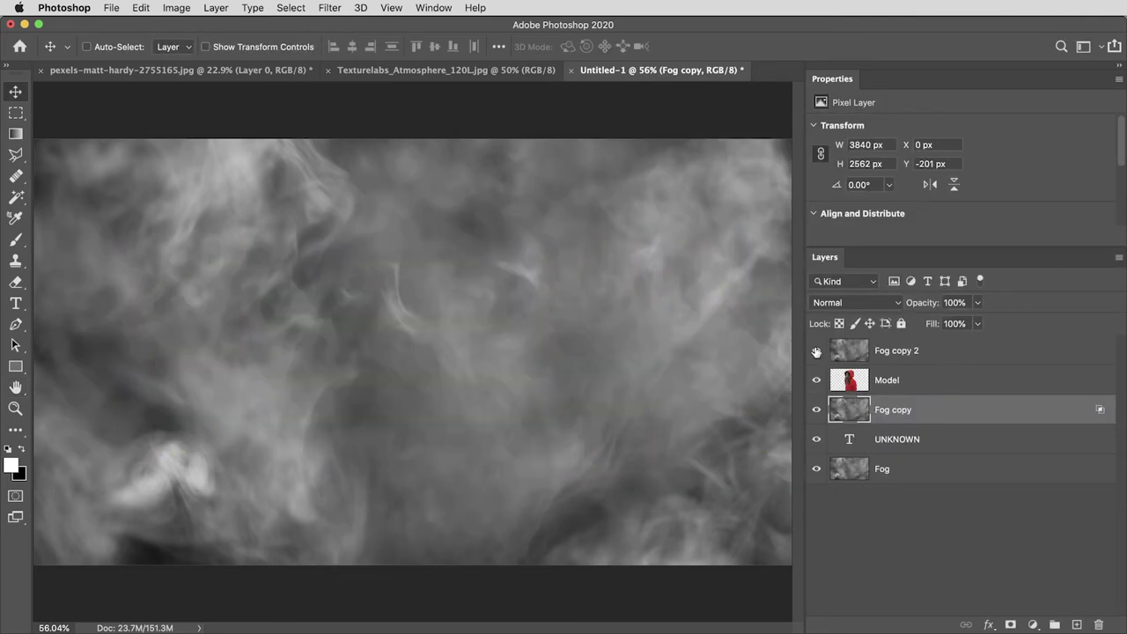
{"action": "double_click", "coordinate": [948, 356]}
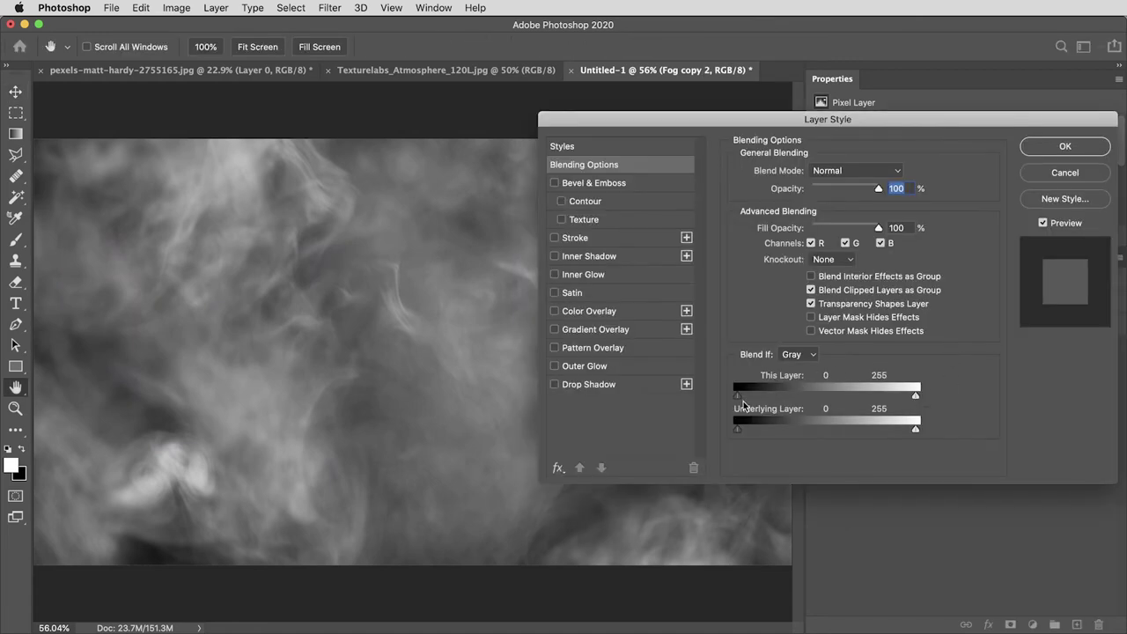
{"action": "left_click_drag", "start_coordinate": [738, 401], "coordinate": [843, 397]}
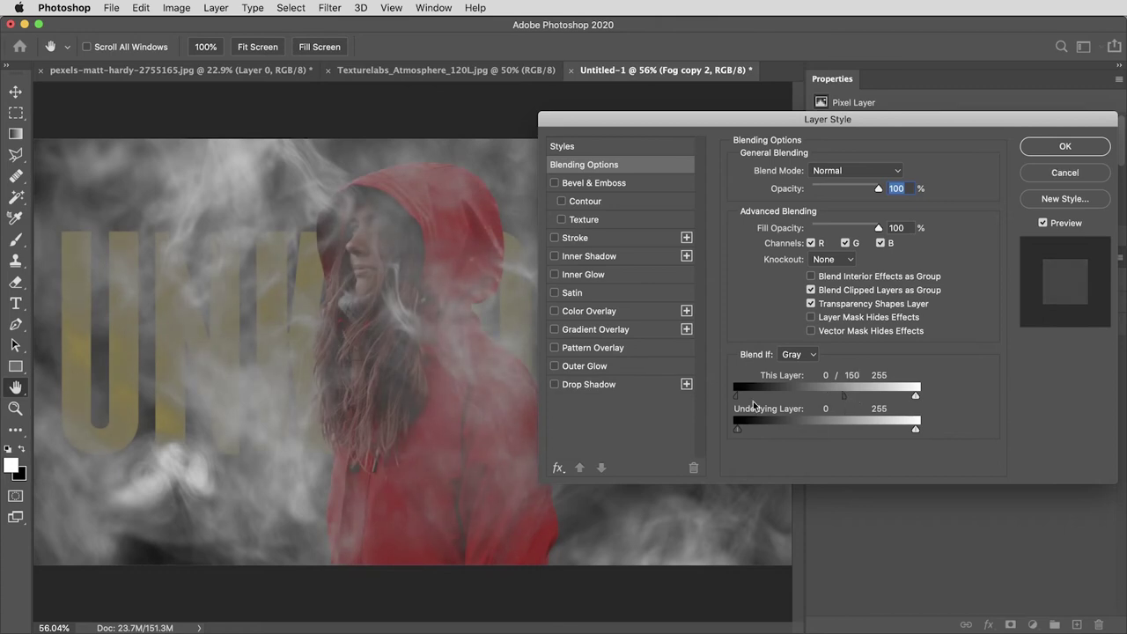
{"action": "left_click_drag", "start_coordinate": [738, 398], "coordinate": [774, 396]}
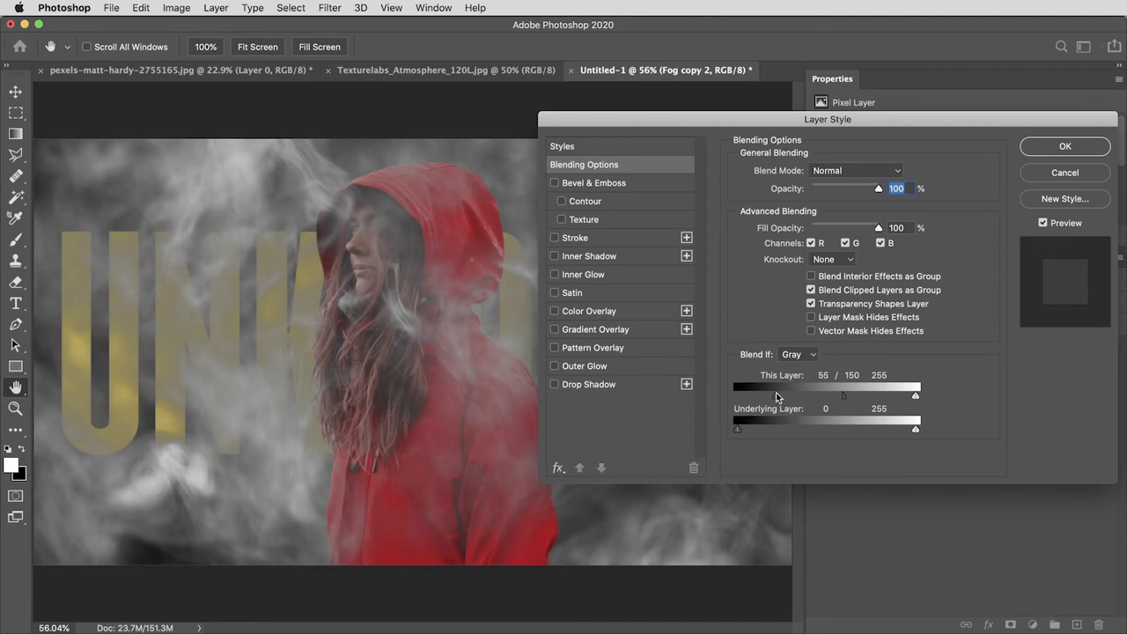
{"action": "left_click", "coordinate": [1043, 145]}
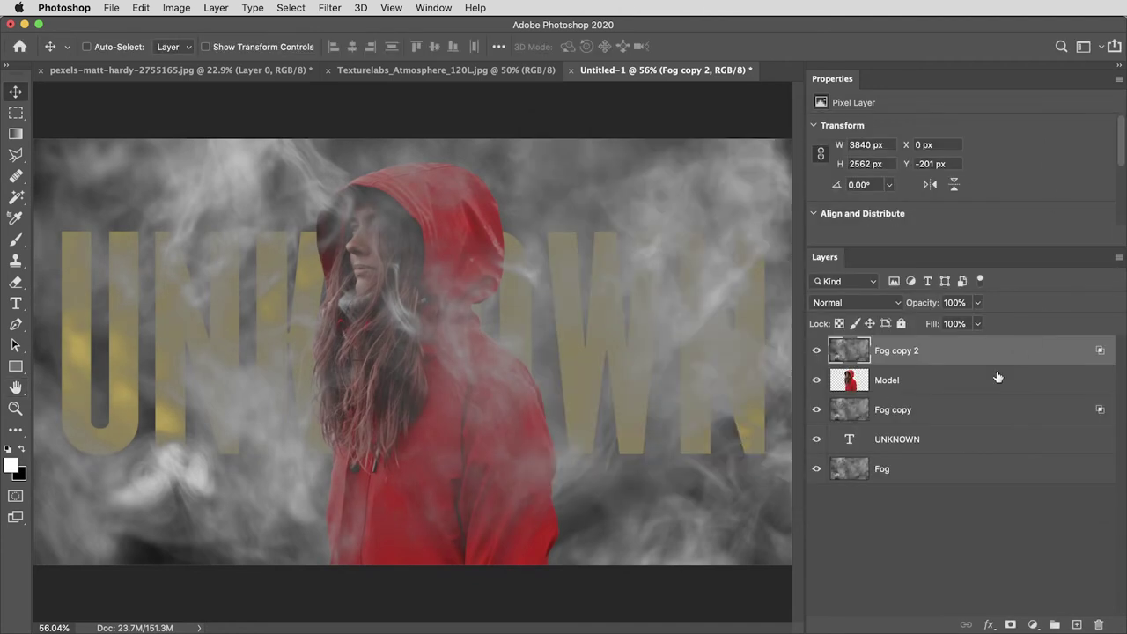
Add a layer mask to Fog copy 2 and set up a soft brush at 10% flow
{"action": "left_click", "coordinate": [1010, 625]}
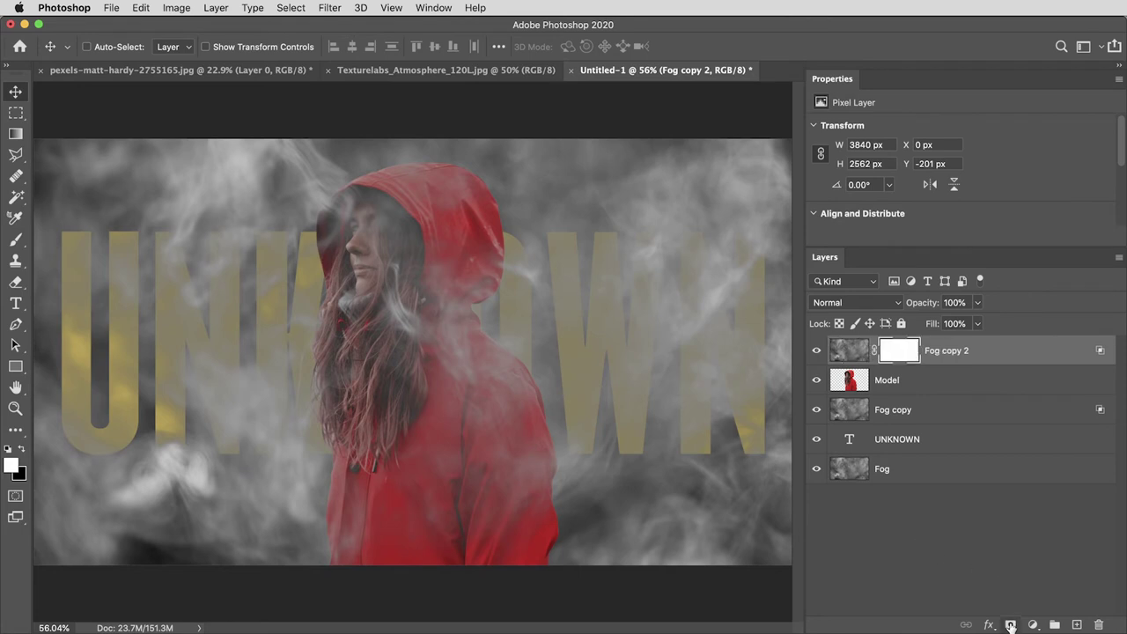
{"action": "key", "text": "b"}
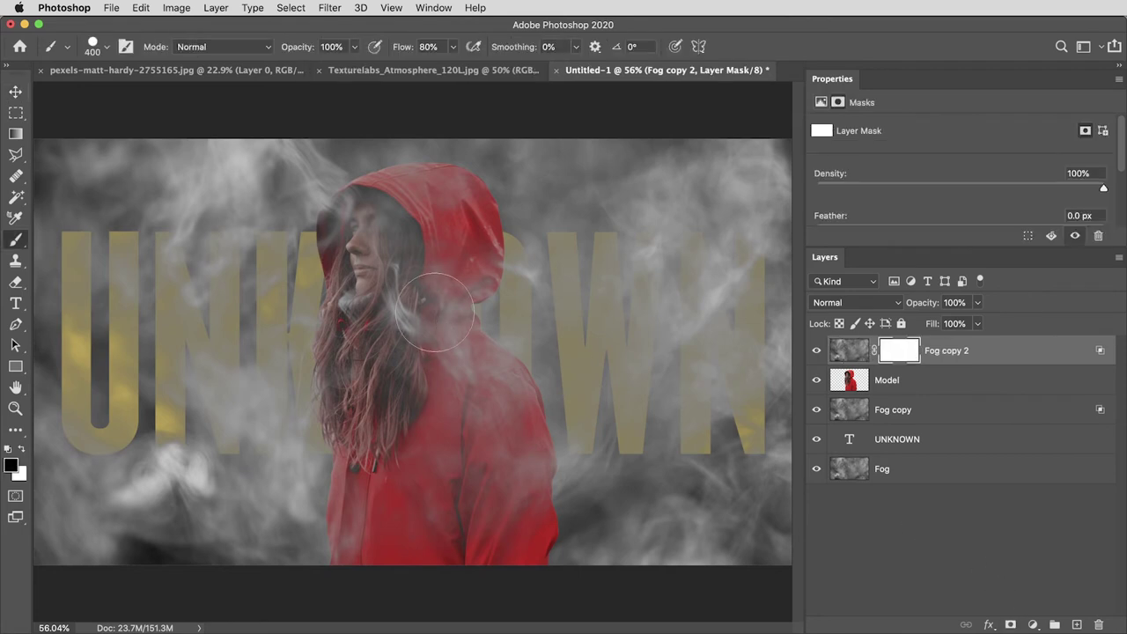
{"action": "right_click", "coordinate": [435, 312]}
{"action": "key", "text": "Return"}
{"action": "key", "text": "shift+1"}
Paint black on the mask over the woman's face and hair, then check the mask
{"action": "mouse_move", "coordinate": [350, 200]}
{"action": "left_mouse_down"}
{"action": "mouse_move", "coordinate": [352, 260]}
{"action": "mouse_move", "coordinate": [419, 351]}
{"action": "mouse_move", "coordinate": [430, 343]}
{"action": "mouse_move", "coordinate": [396, 348]}
{"action": "mouse_move", "coordinate": [372, 496]}
{"action": "mouse_move", "coordinate": [383, 354]}
{"action": "mouse_move", "coordinate": [345, 222]}
{"action": "mouse_move", "coordinate": [392, 223]}
{"action": "left_mouse_up"}
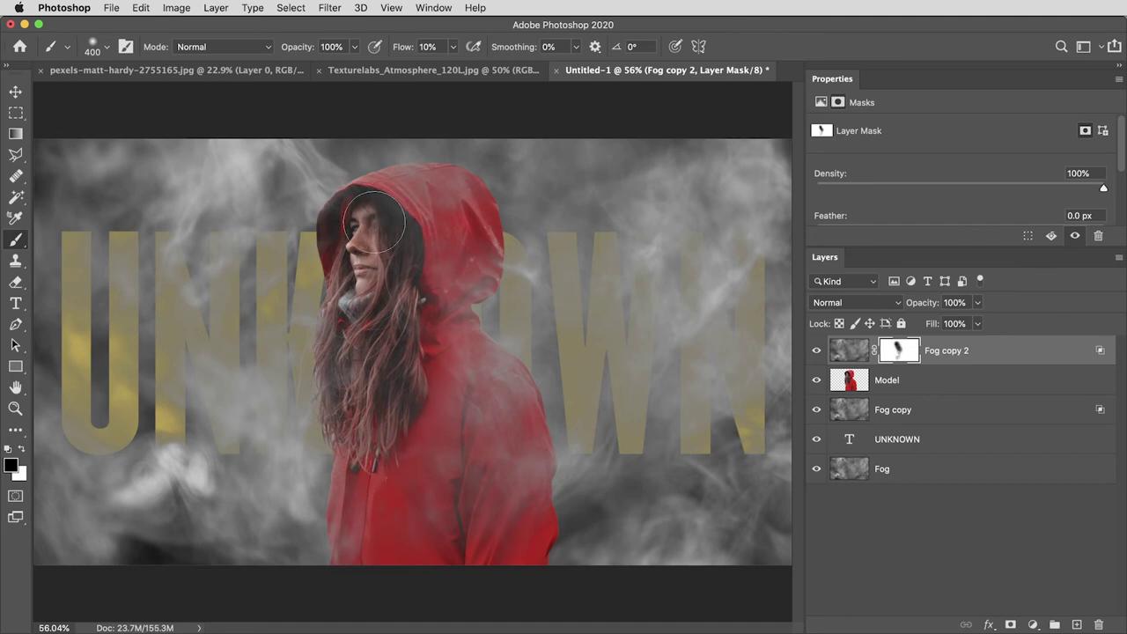
{"action": "mouse_move", "coordinate": [374, 222]}
{"action": "left_mouse_down"}
{"action": "mouse_move", "coordinate": [366, 320]}
{"action": "mouse_move", "coordinate": [409, 371]}
{"action": "mouse_move", "coordinate": [414, 417]}
{"action": "left_mouse_up"}
{"action": "left_click", "coordinate": [887, 352], "text": "alt"}
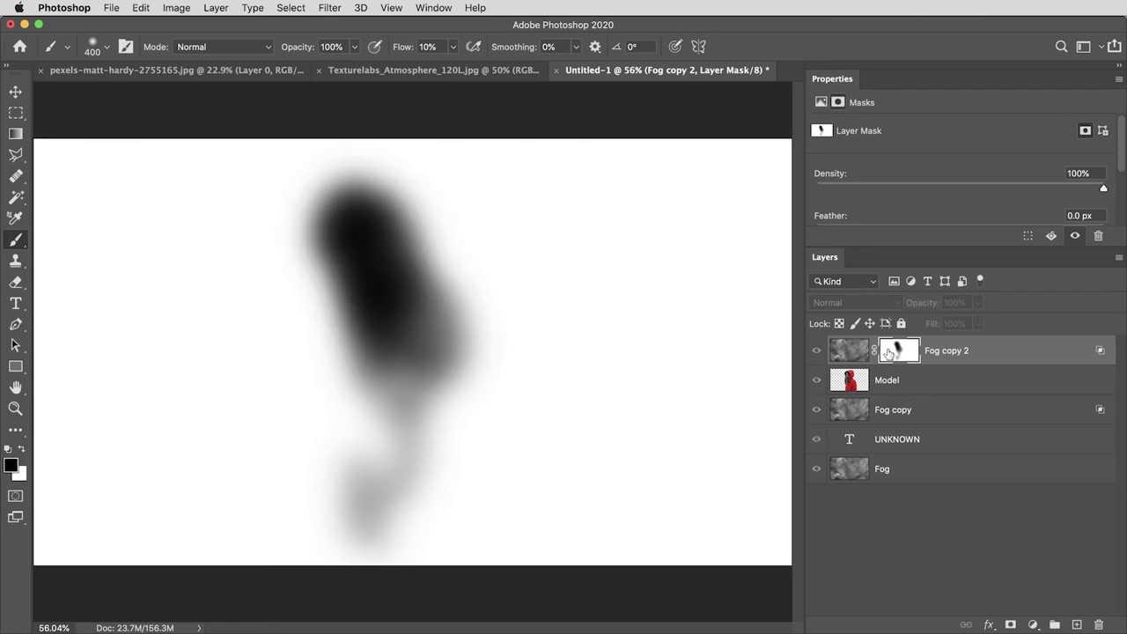
{"action": "left_click", "coordinate": [847, 356]}
{"action": "key", "text": "v"}
{"action": "key", "text": "x"}
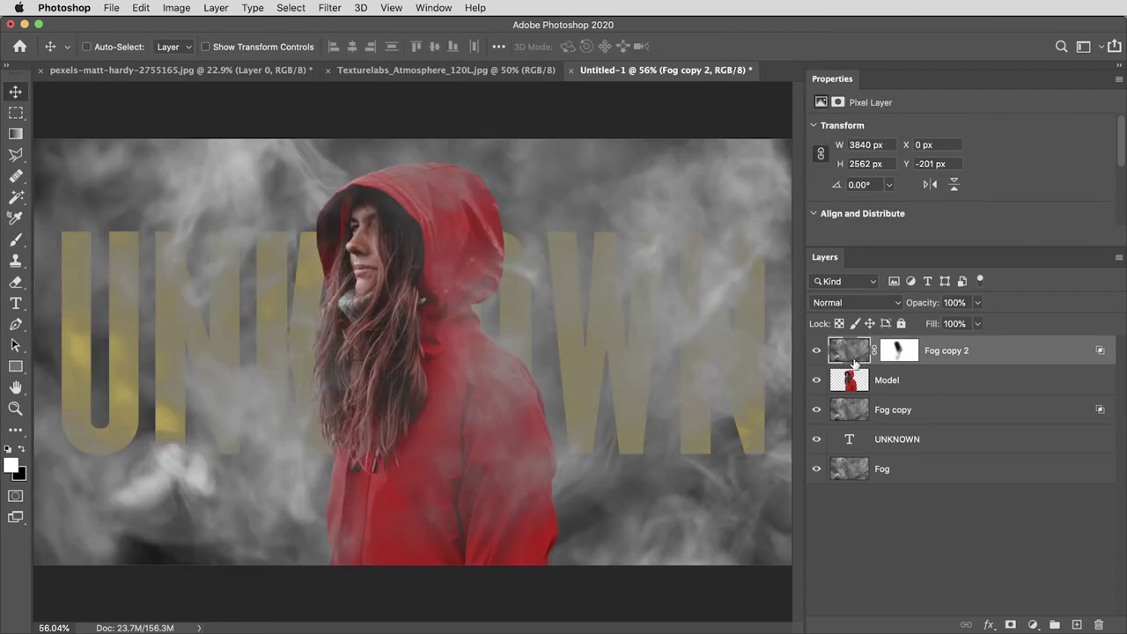
{"action": "scroll", "coordinate": [426, 313], "scroll_direction": "up", "scroll_amount": 1}
{"action": "scroll", "coordinate": [408, 317], "scroll_direction": "left", "scroll_amount": 2}
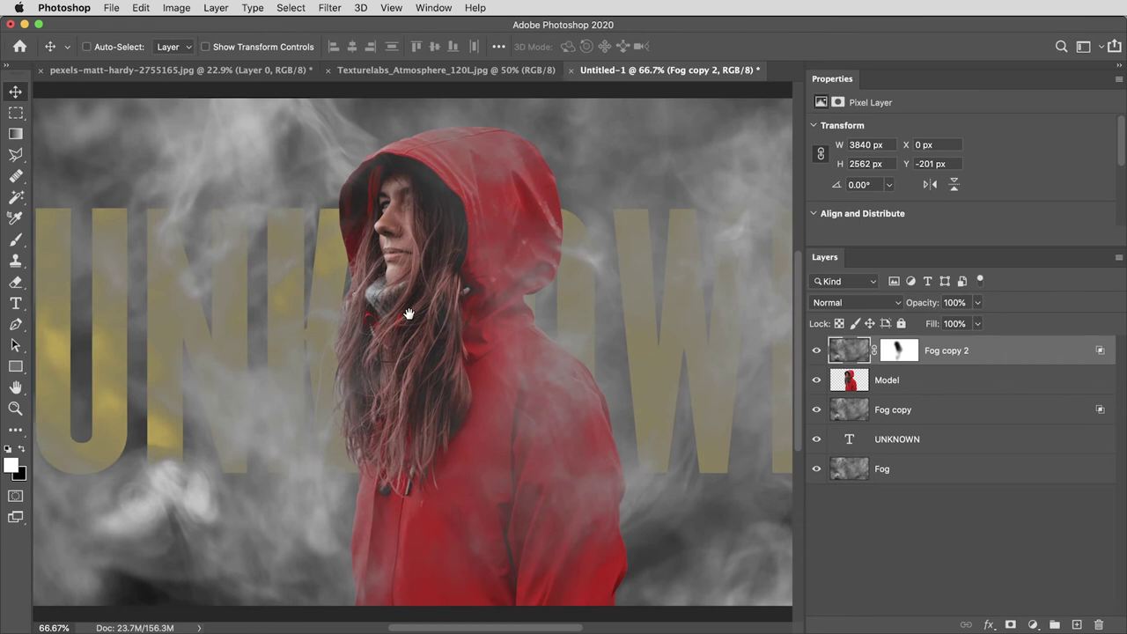
Rasterize the UNKNOWN text layer and soften it with a 4-pixel Gaussian Blur
{"action": "left_click", "coordinate": [938, 441]}
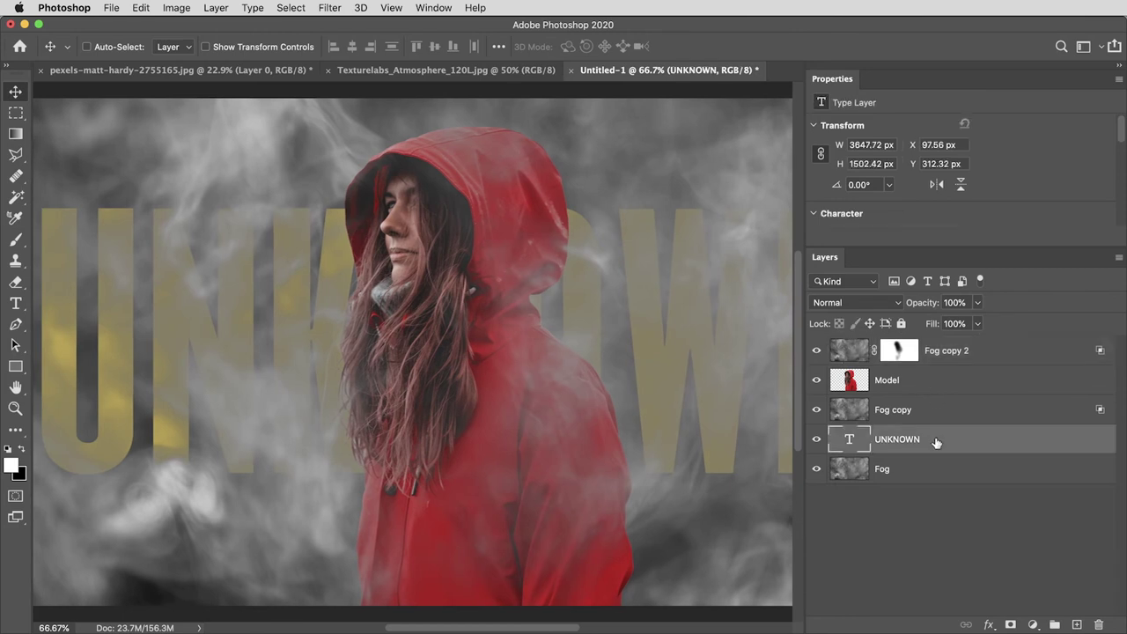
{"action": "left_click", "coordinate": [340, 7]}
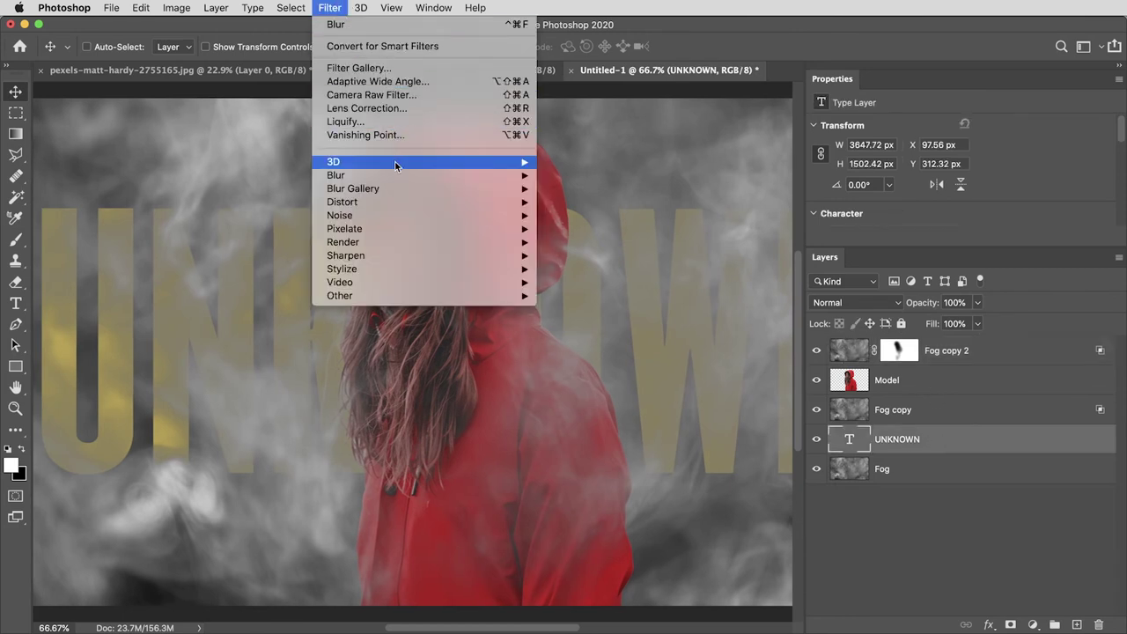
{"action": "mouse_move", "coordinate": [430, 174]}
{"action": "left_click", "coordinate": [587, 229]}
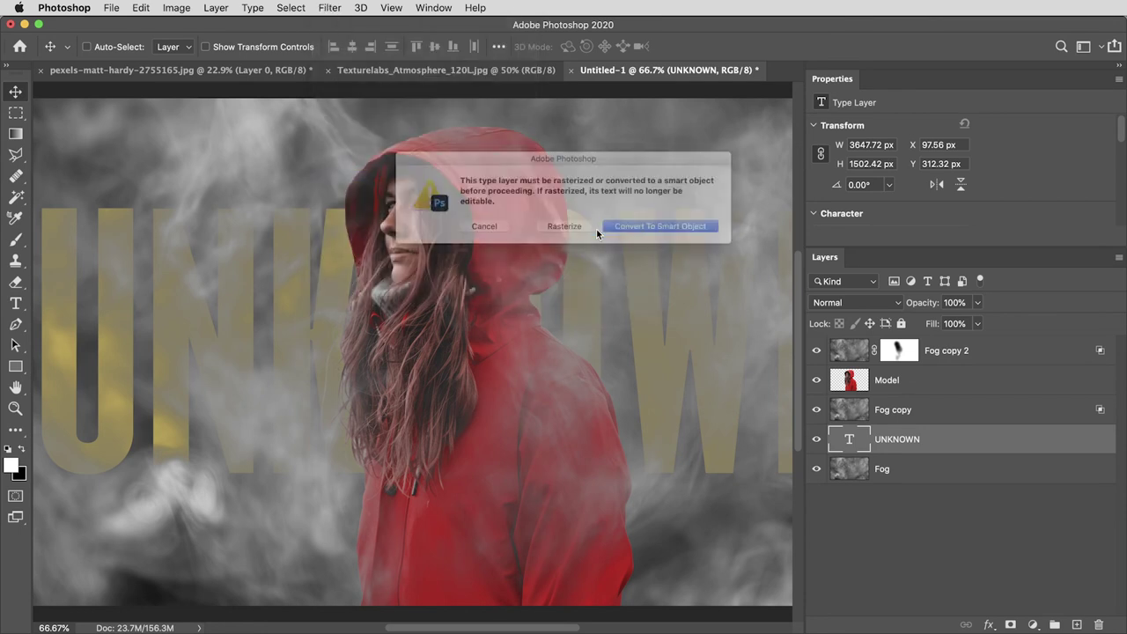
{"action": "left_click", "coordinate": [577, 230]}
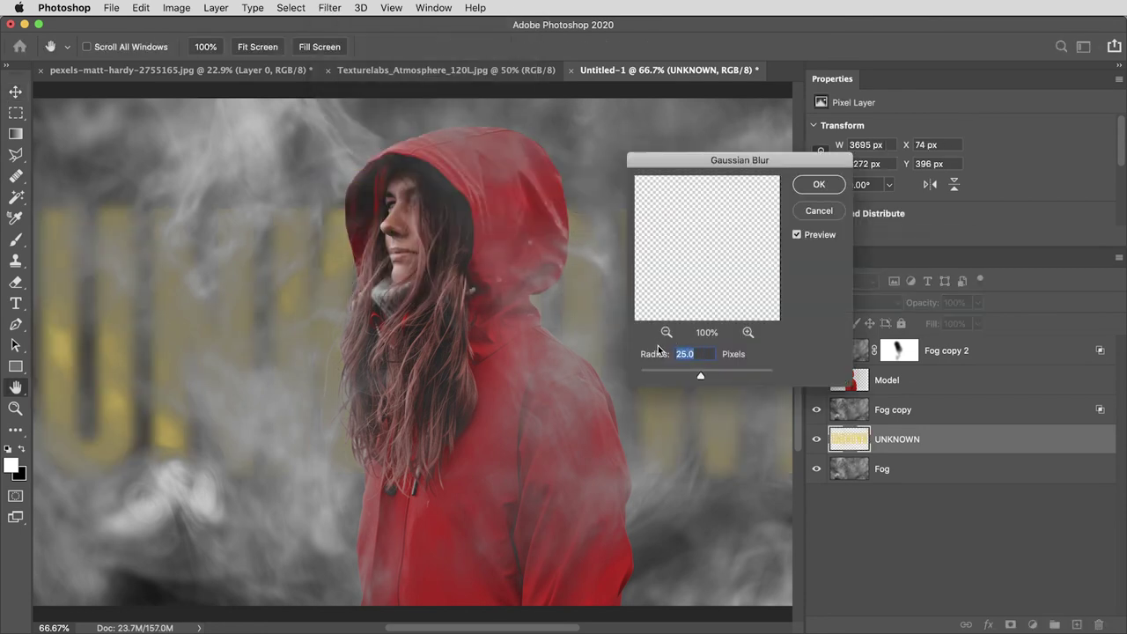
{"action": "type", "text": "4"}
{"action": "left_click", "coordinate": [817, 184]}
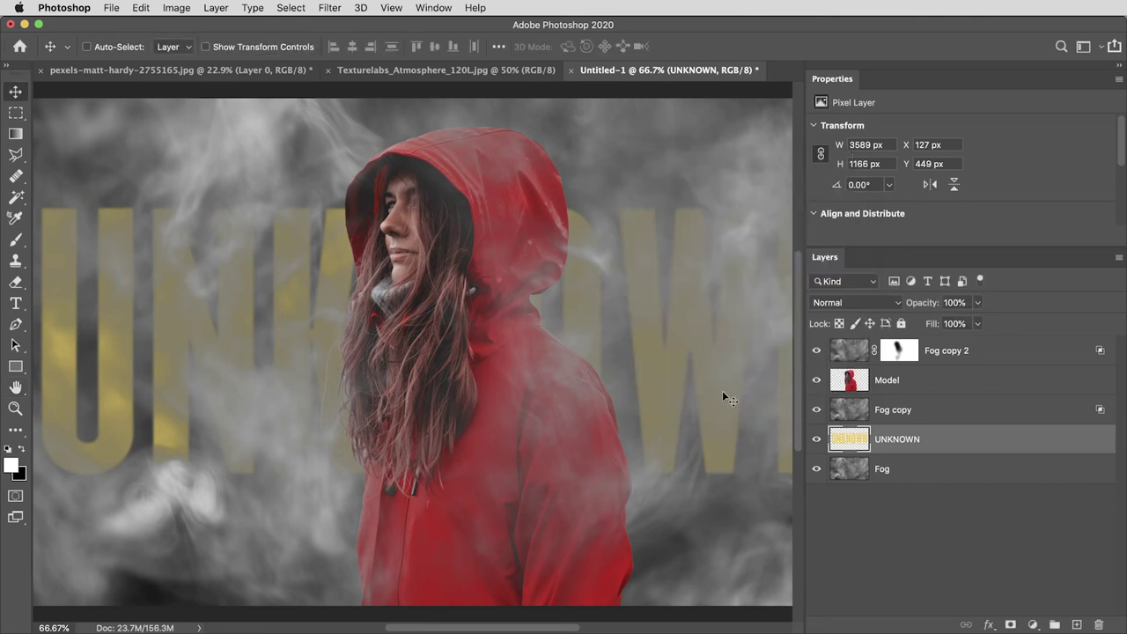
{"action": "left_click", "coordinate": [892, 392]}
Apply a 6 px Iris Blur to the Model layer, fitting the sharp ellipse around her face
{"action": "left_click", "coordinate": [343, 7]}
{"action": "mouse_move", "coordinate": [395, 189]}
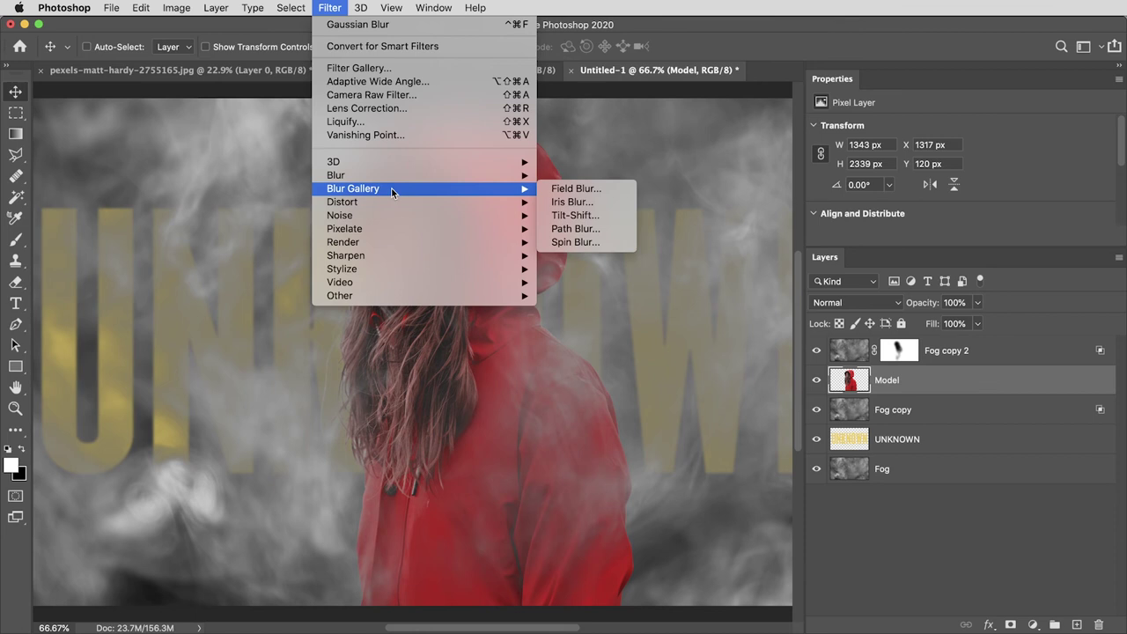
{"action": "left_click", "coordinate": [575, 202]}
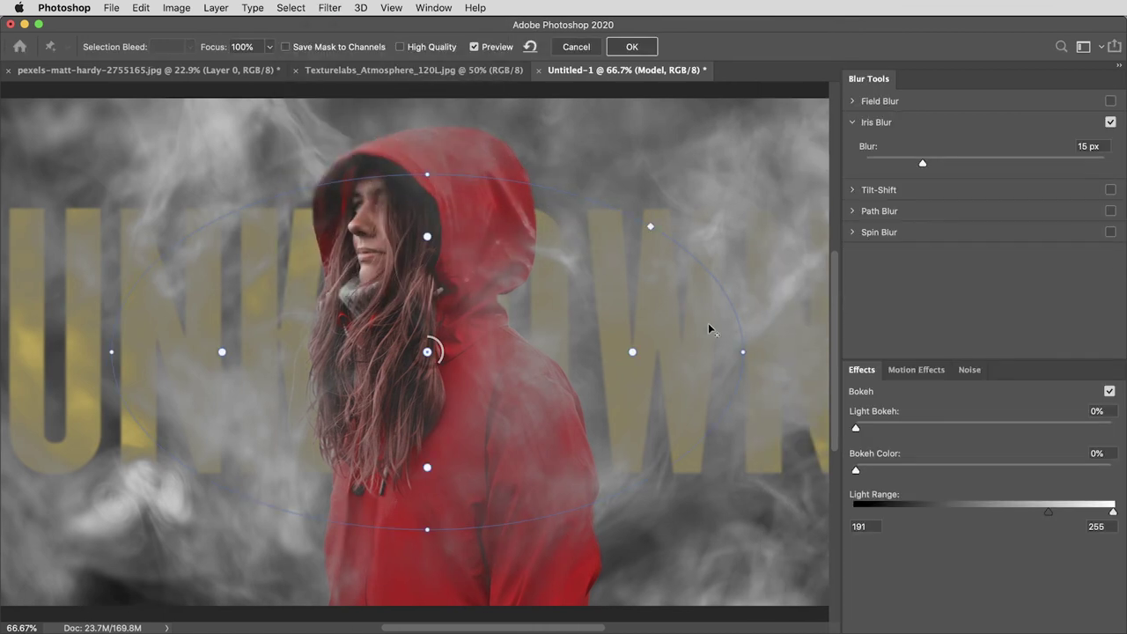
{"action": "left_click_drag", "start_coordinate": [636, 331], "coordinate": [607, 290]}
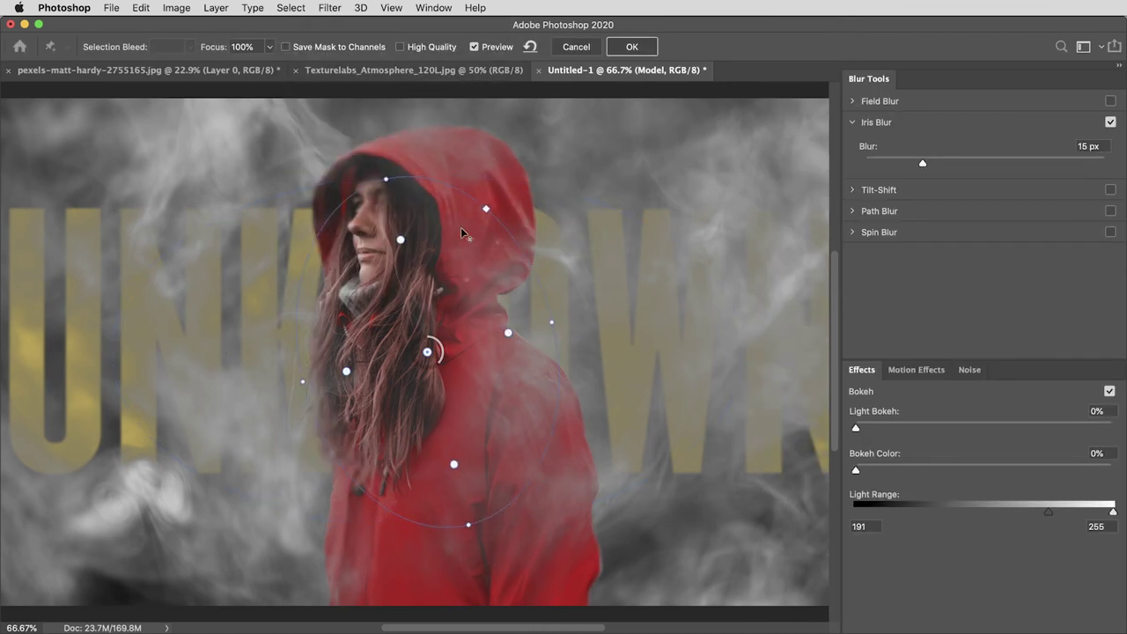
{"action": "left_click_drag", "start_coordinate": [427, 351], "coordinate": [406, 270]}
{"action": "left_click_drag", "start_coordinate": [528, 211], "coordinate": [514, 271]}
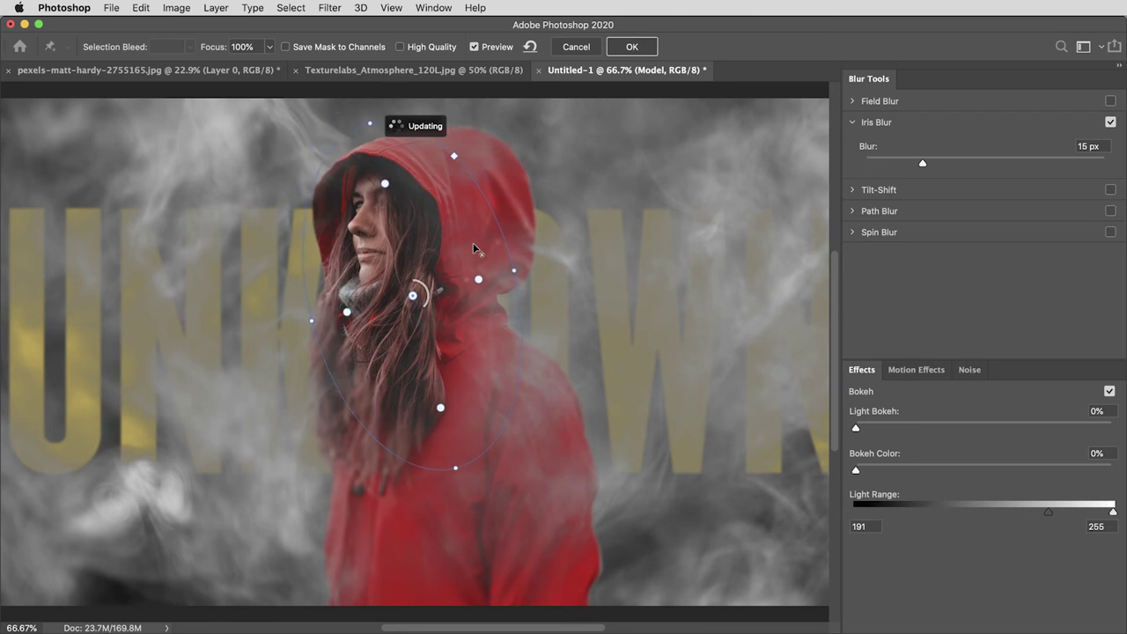
{"action": "left_click", "coordinate": [1095, 146]}
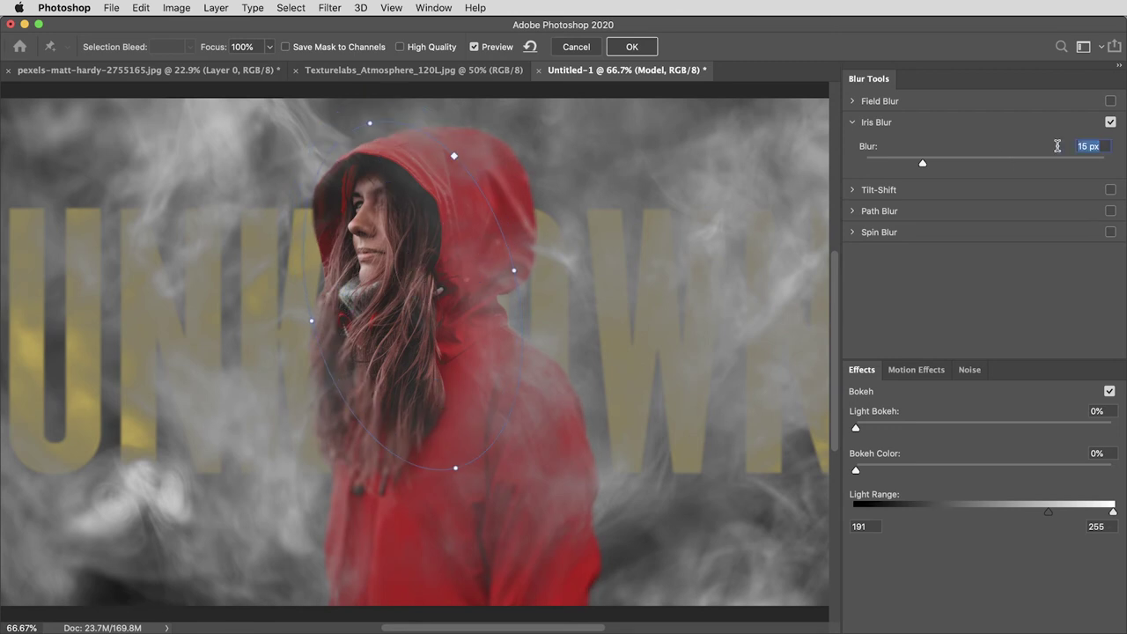
{"action": "type", "text": "6"}
{"action": "left_click", "coordinate": [634, 47]}
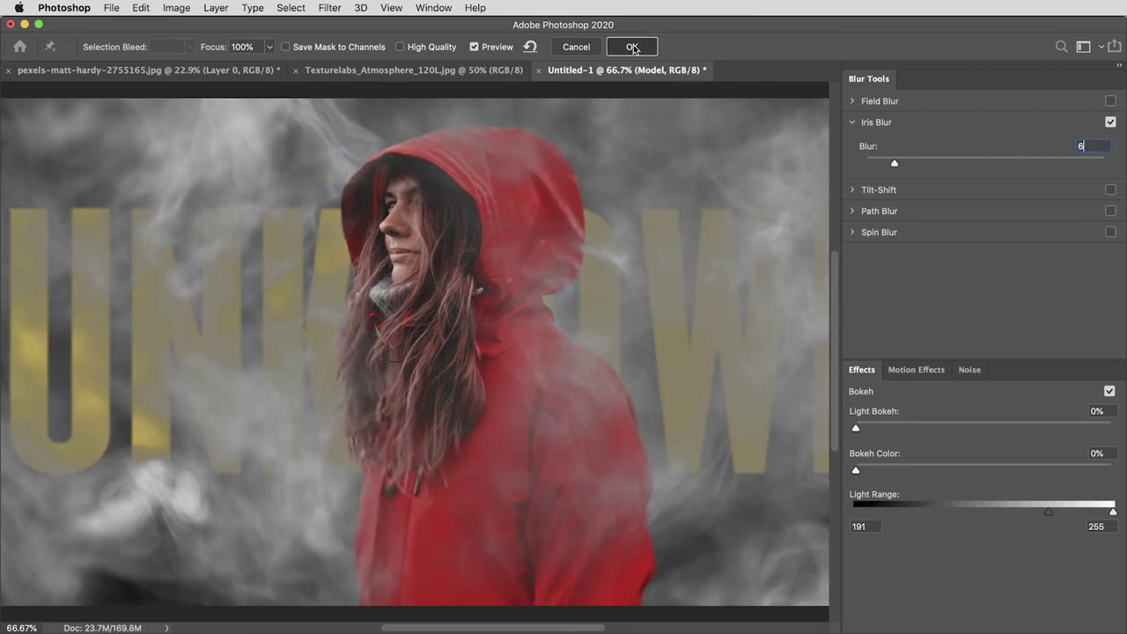
{"action": "scroll", "coordinate": [656, 224], "scroll_direction": "down", "scroll_amount": 3}
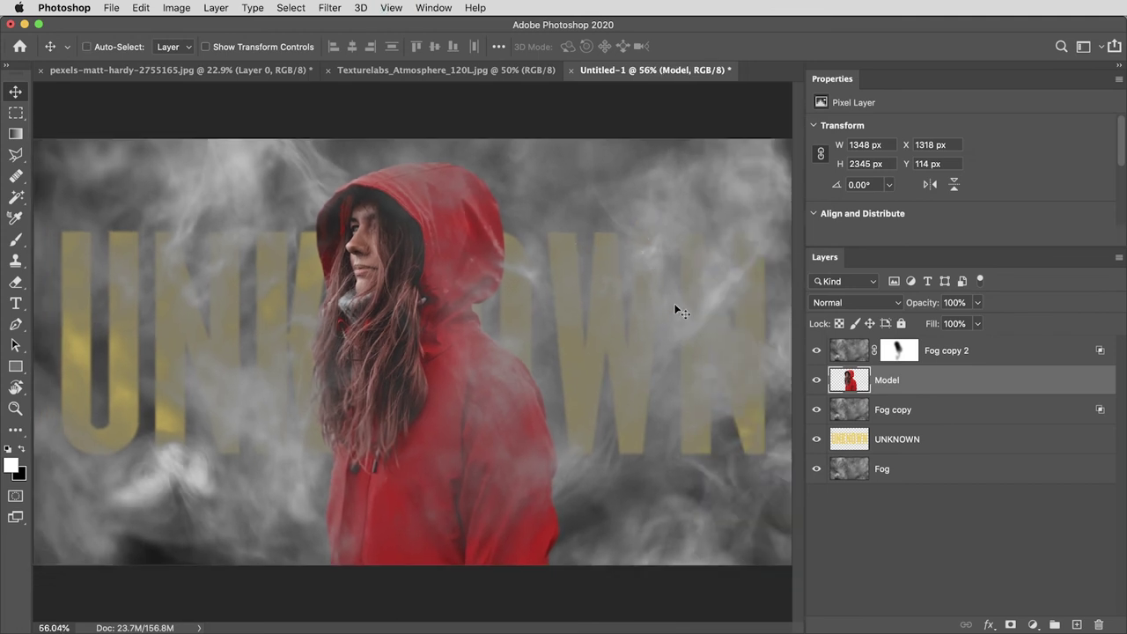
Above Fog copy 2, add a teal (#1b7d8f) Solid Color fill layer blended as Soft Light
{"action": "left_click", "coordinate": [1005, 354]}
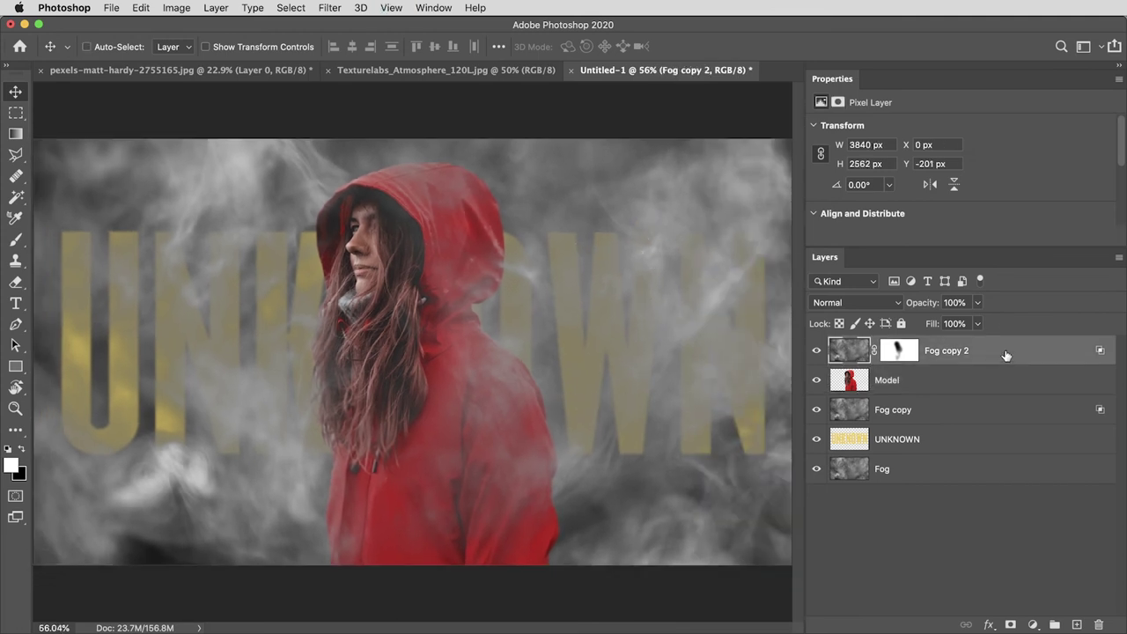
{"action": "left_click", "coordinate": [1033, 624]}
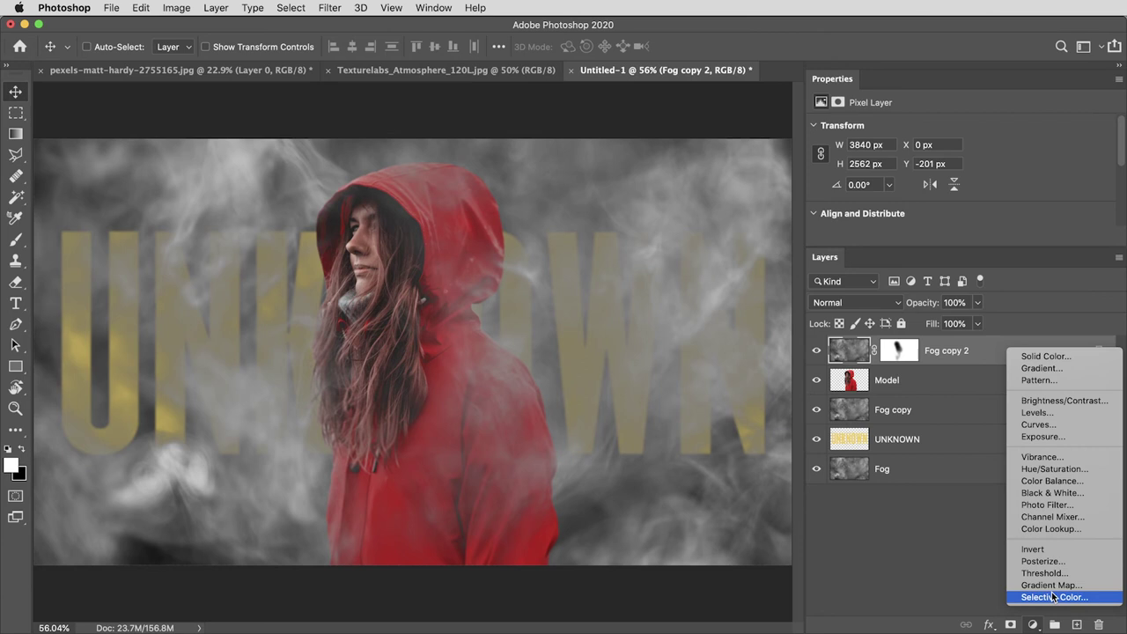
{"action": "left_click", "coordinate": [1047, 356]}
{"action": "left_click", "coordinate": [926, 200]}
{"action": "left_click_drag", "start_coordinate": [875, 159], "coordinate": [875, 196]}
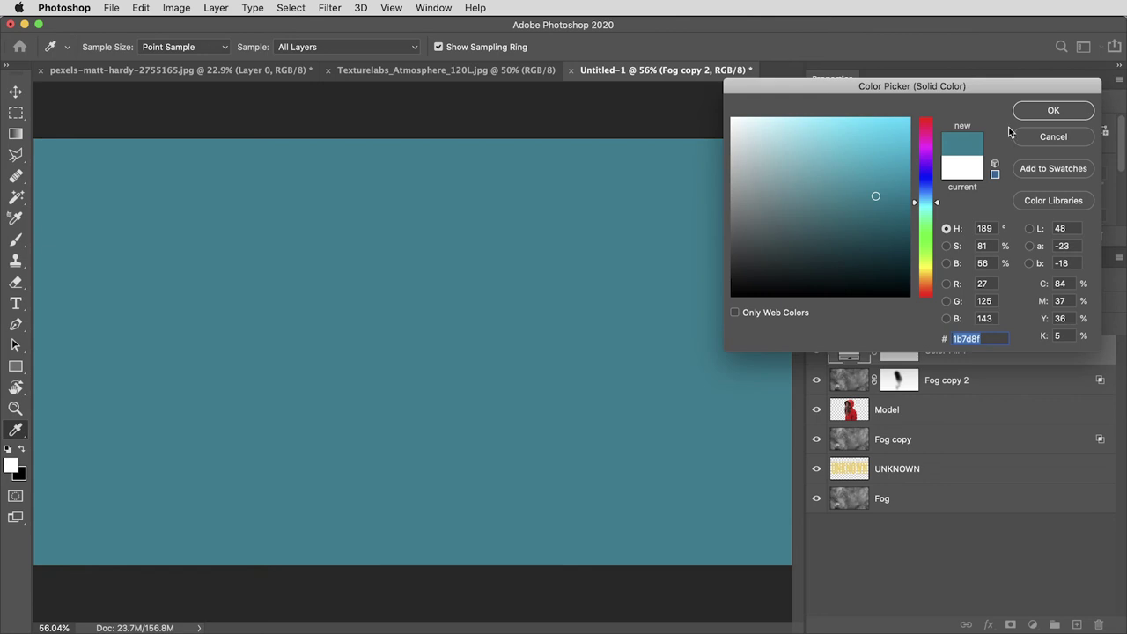
{"action": "left_click", "coordinate": [1053, 112]}
{"action": "left_click", "coordinate": [878, 303]}
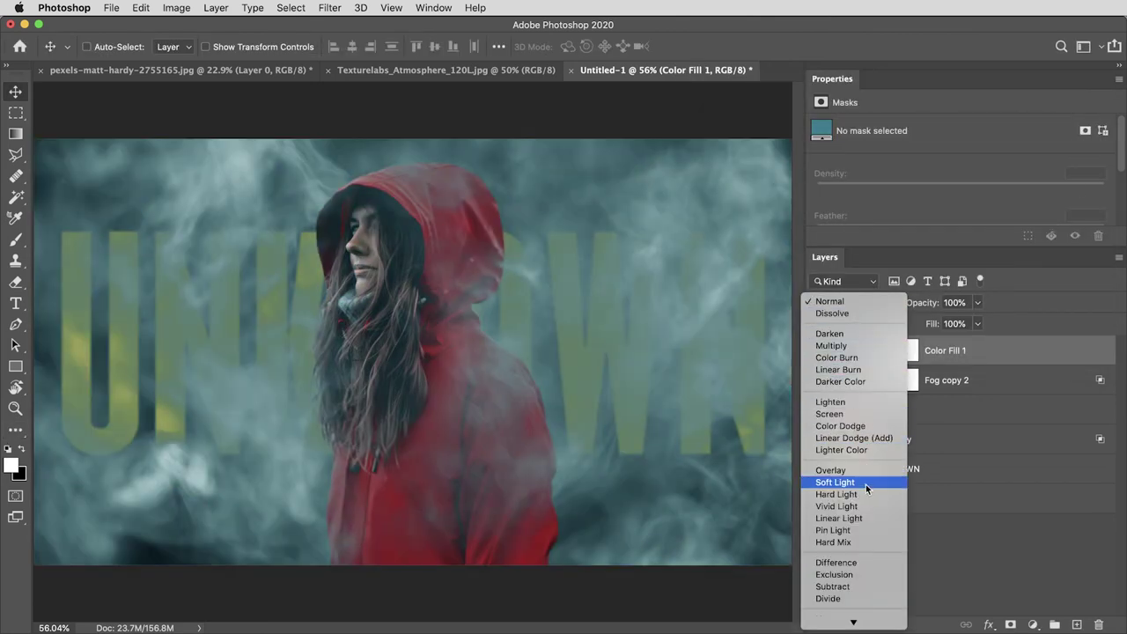
{"action": "left_click", "coordinate": [865, 484]}
Drag a radial gradient on Color Fill 1's mask outward from the woman to clear the centre
{"action": "left_click", "coordinate": [894, 361]}
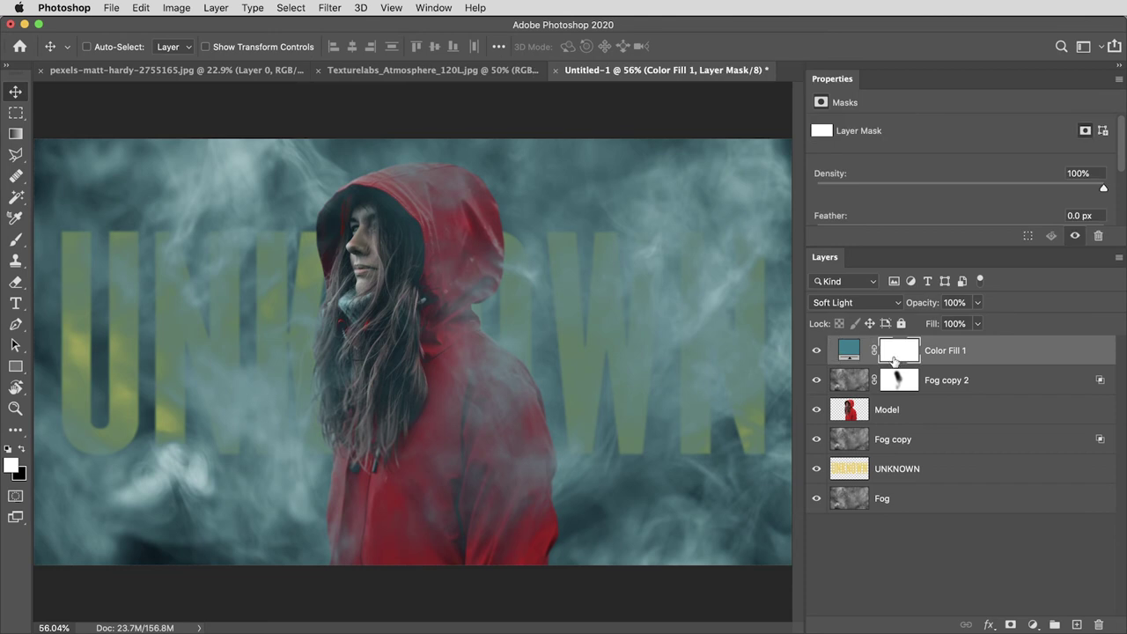
{"action": "key", "text": "g"}
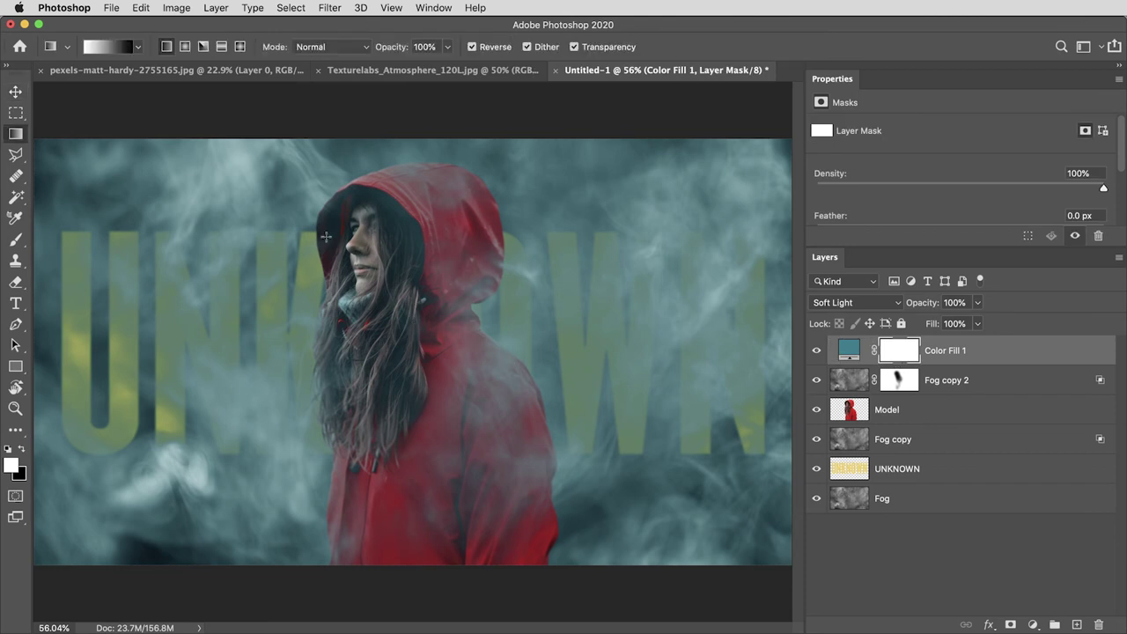
{"action": "left_click", "coordinate": [185, 47]}
{"action": "key", "text": "super+minus"}
{"action": "left_click_drag", "start_coordinate": [420, 355], "coordinate": [787, 134]}
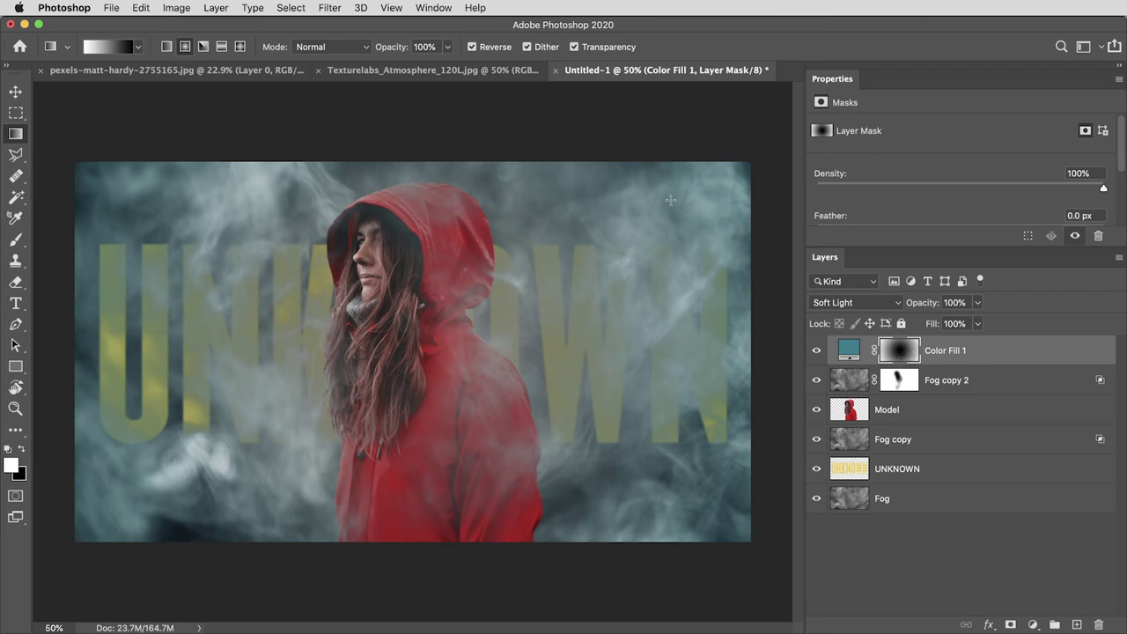
{"action": "scroll", "coordinate": [671, 259], "scroll_direction": "up", "scroll_amount": 1}
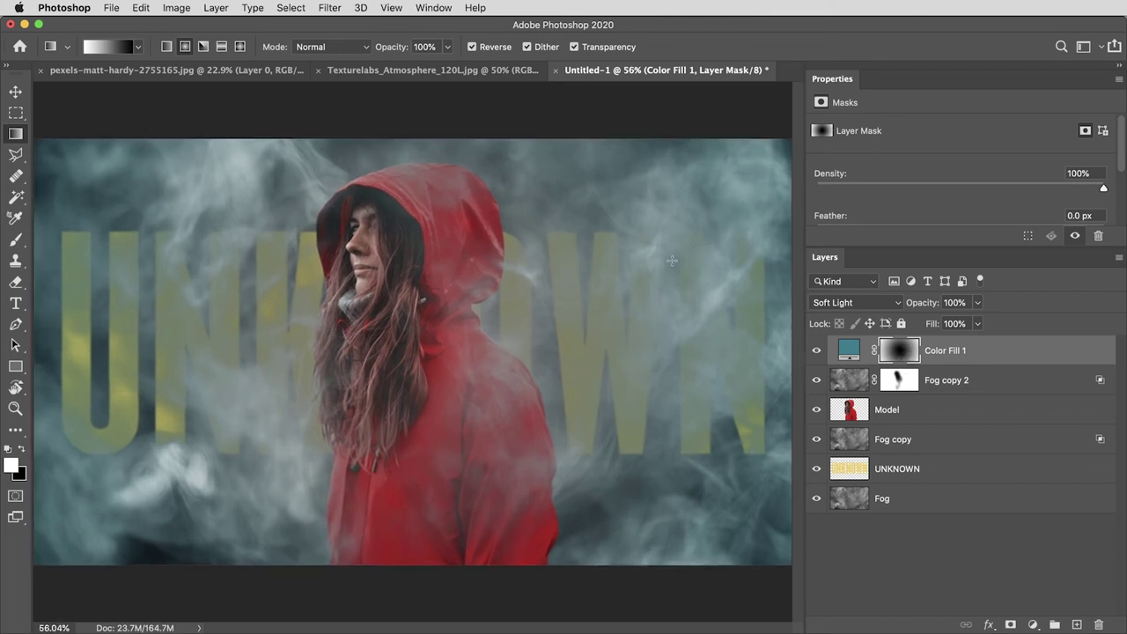
Stamp all visible layers into a new merged Layer 1 with Cmd+Option+Shift+E
{"action": "key", "text": "v"}
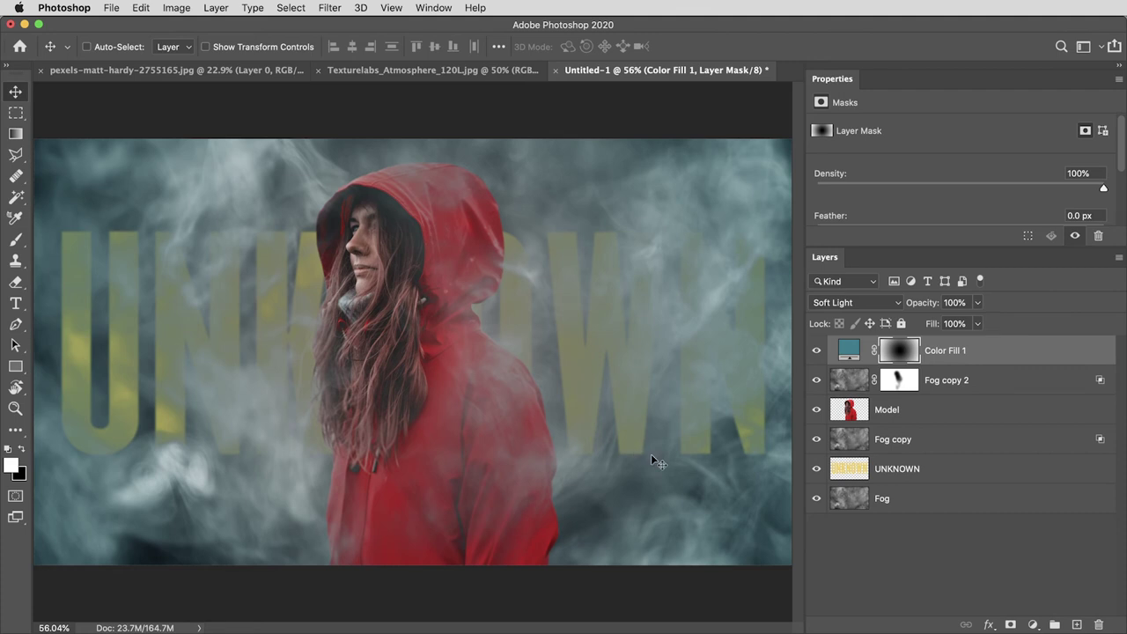
{"action": "key", "text": "super"}
{"action": "key", "text": "alt+shift+super+e"}
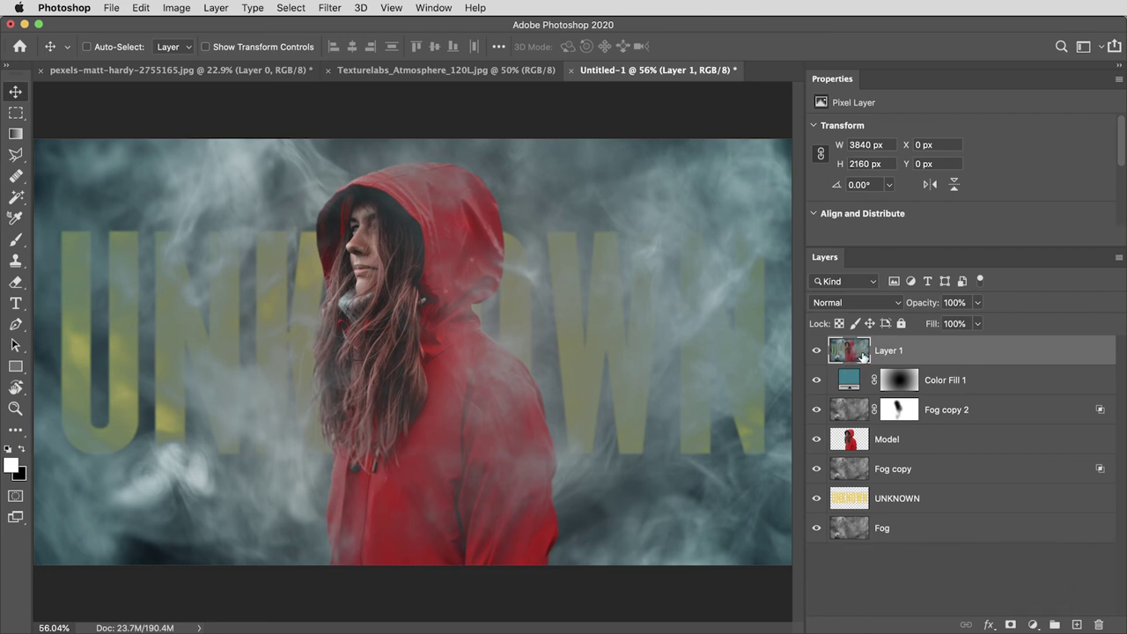
{"action": "left_click", "coordinate": [330, 8]}
In Camera Raw set Exposure +0.40, Contrast +31, Whites +24, Blacks -5, Texture +9, Dehaze +10, Vibrance +4
{"action": "left_click", "coordinate": [367, 95]}
{"action": "scroll", "coordinate": [1096, 317], "scroll_direction": "up", "scroll_amount": 5}
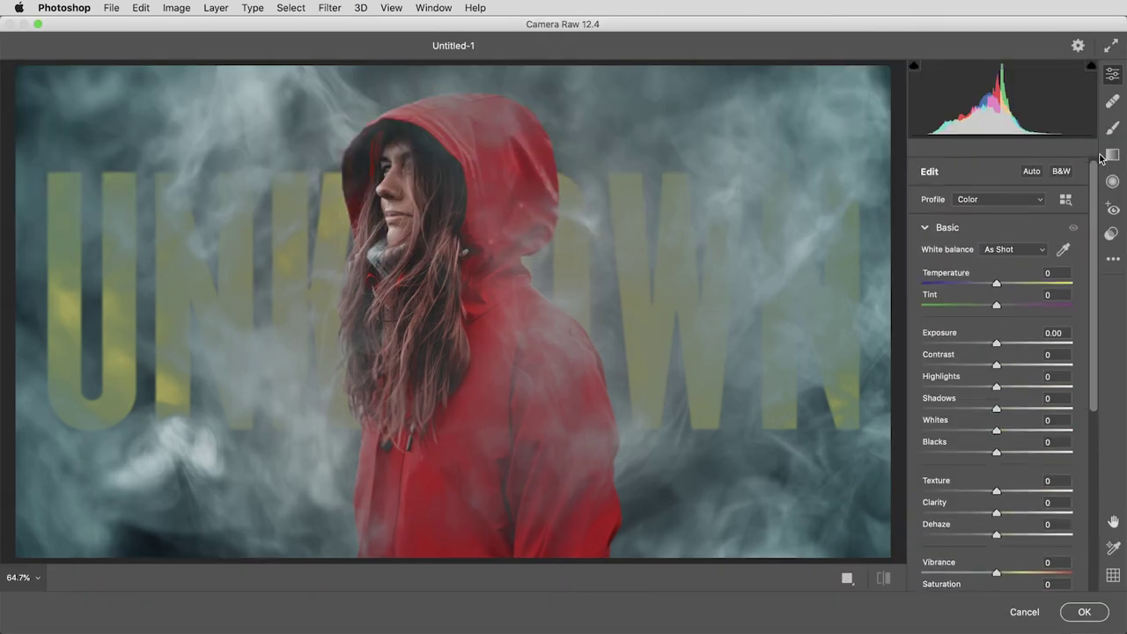
{"action": "left_click", "coordinate": [1012, 432]}
{"action": "left_click_drag", "start_coordinate": [1012, 432], "coordinate": [989, 457]}
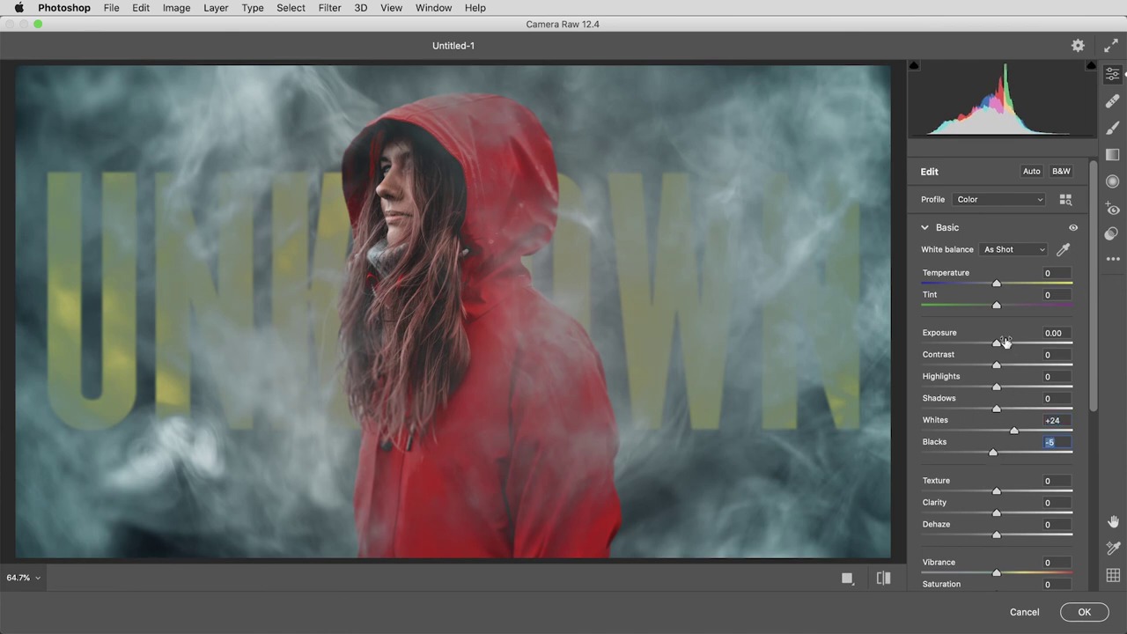
{"action": "left_click_drag", "start_coordinate": [1000, 344], "coordinate": [1022, 364]}
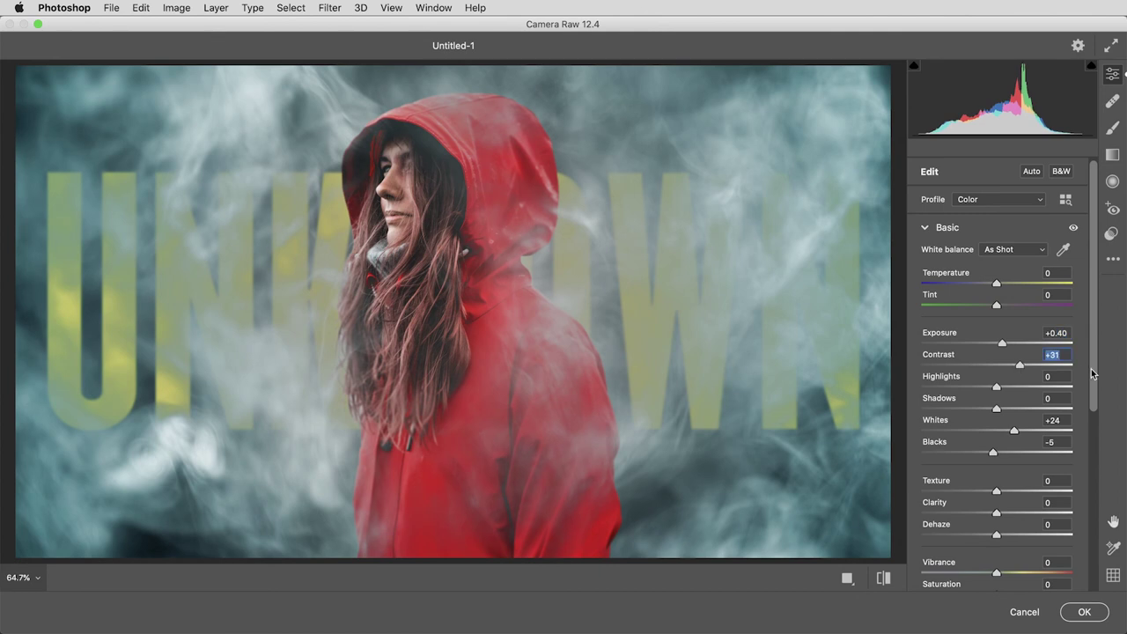
{"action": "left_click_drag", "start_coordinate": [1091, 373], "coordinate": [1095, 447]}
{"action": "left_click_drag", "start_coordinate": [998, 364], "coordinate": [1006, 366]}
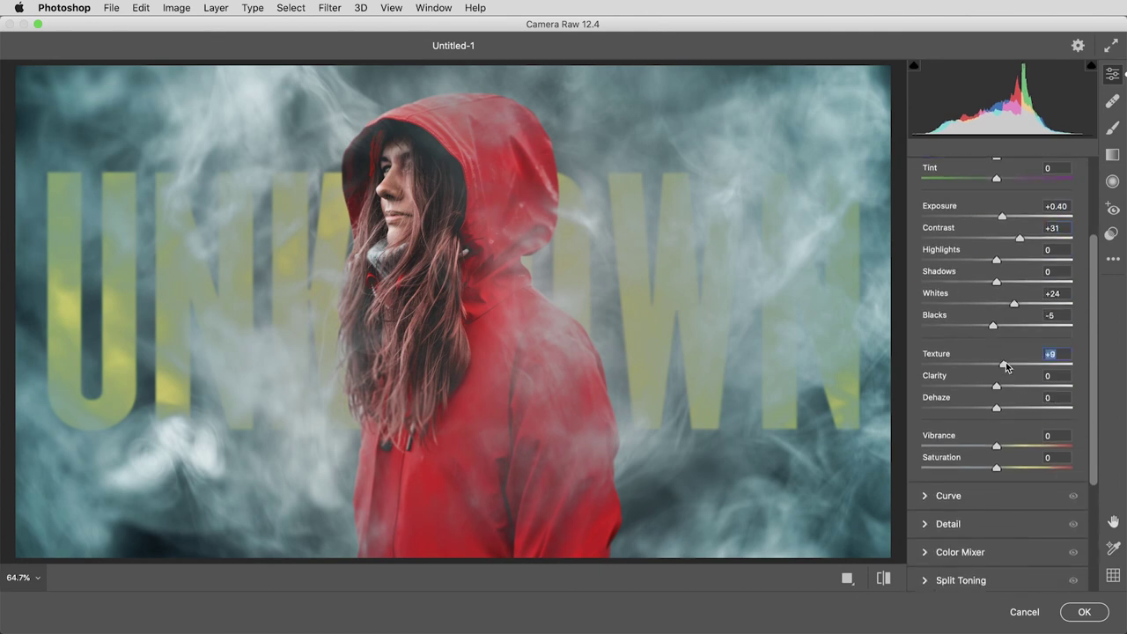
{"action": "left_click_drag", "start_coordinate": [997, 408], "coordinate": [1004, 408]}
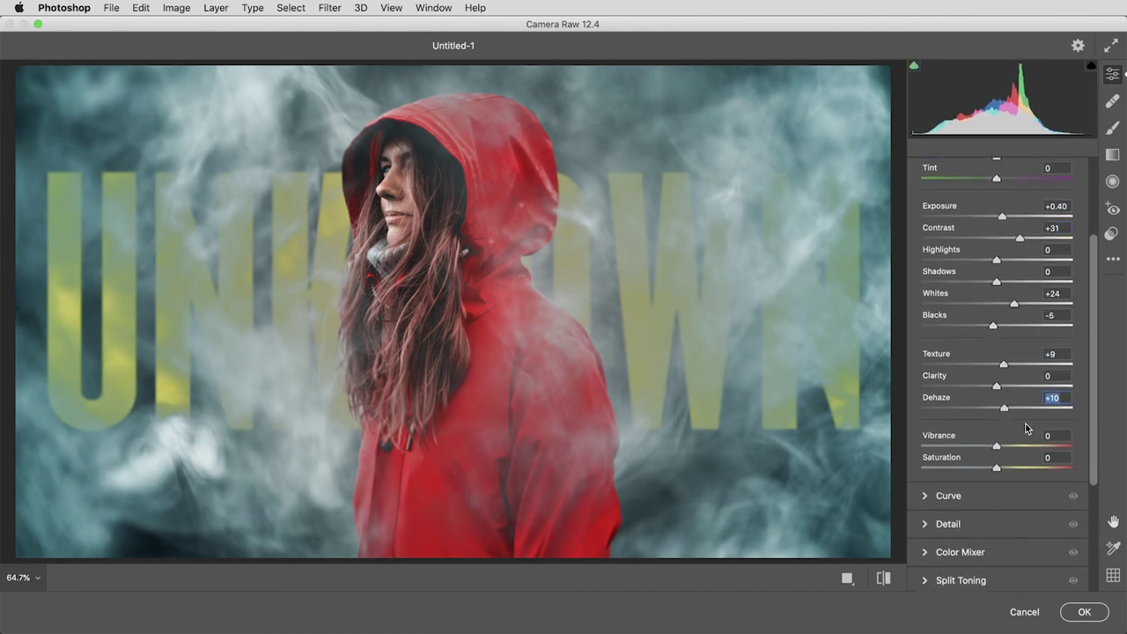
{"action": "left_click_drag", "start_coordinate": [1001, 450], "coordinate": [1004, 449]}
{"action": "left_click_drag", "start_coordinate": [1094, 429], "coordinate": [1101, 551]}
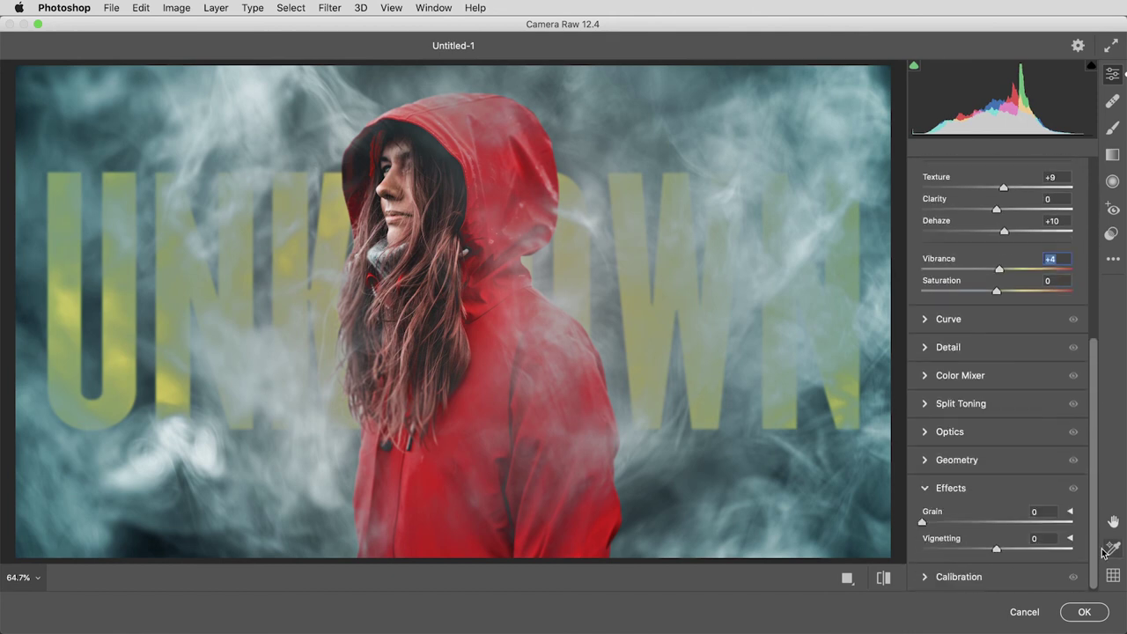
Set Detail Sharpening to 57, then Grain 24 and Vignetting -8 under Effects
{"action": "left_click", "coordinate": [924, 348]}
{"action": "left_click_drag", "start_coordinate": [951, 384], "coordinate": [984, 381]}
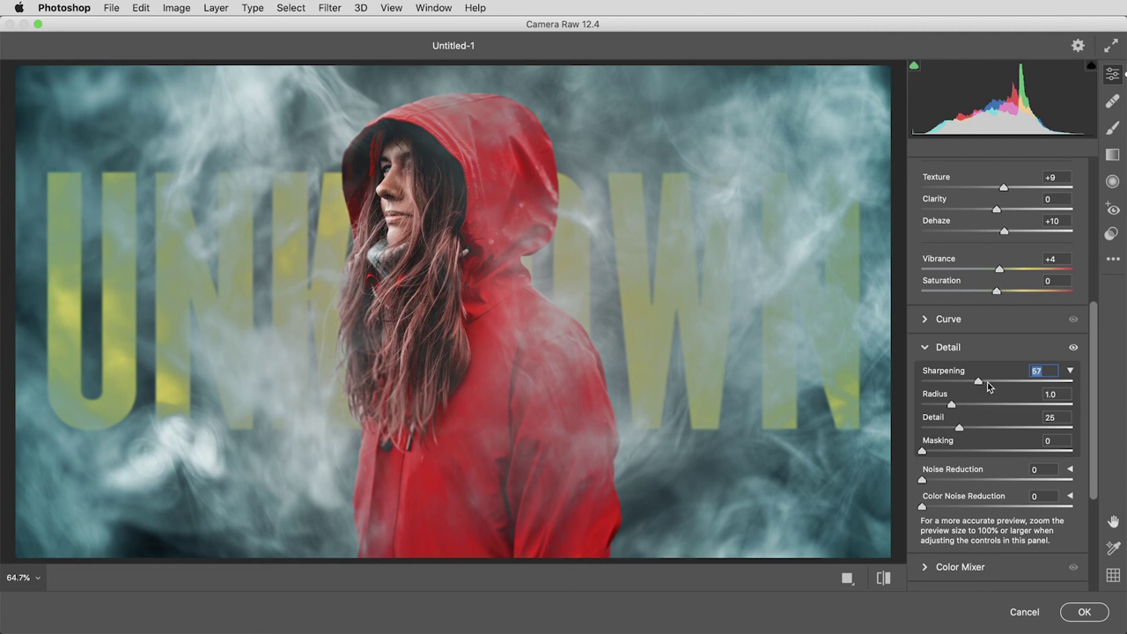
{"action": "left_click_drag", "start_coordinate": [1099, 417], "coordinate": [1083, 509]}
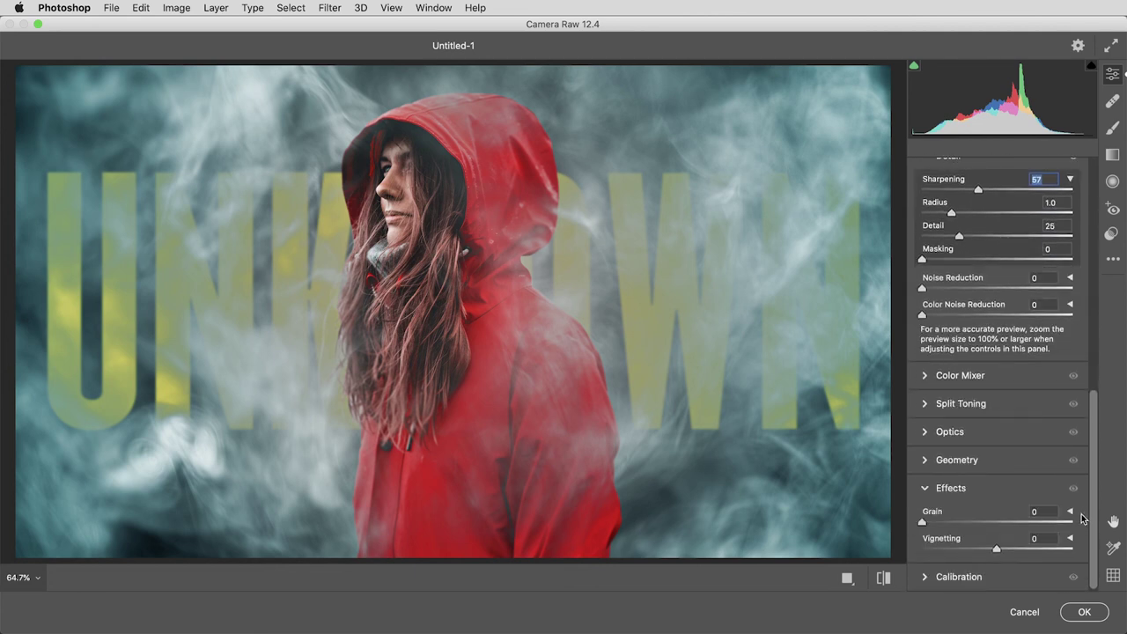
{"action": "left_click", "coordinate": [945, 522]}
{"action": "left_click_drag", "start_coordinate": [955, 520], "coordinate": [991, 550]}
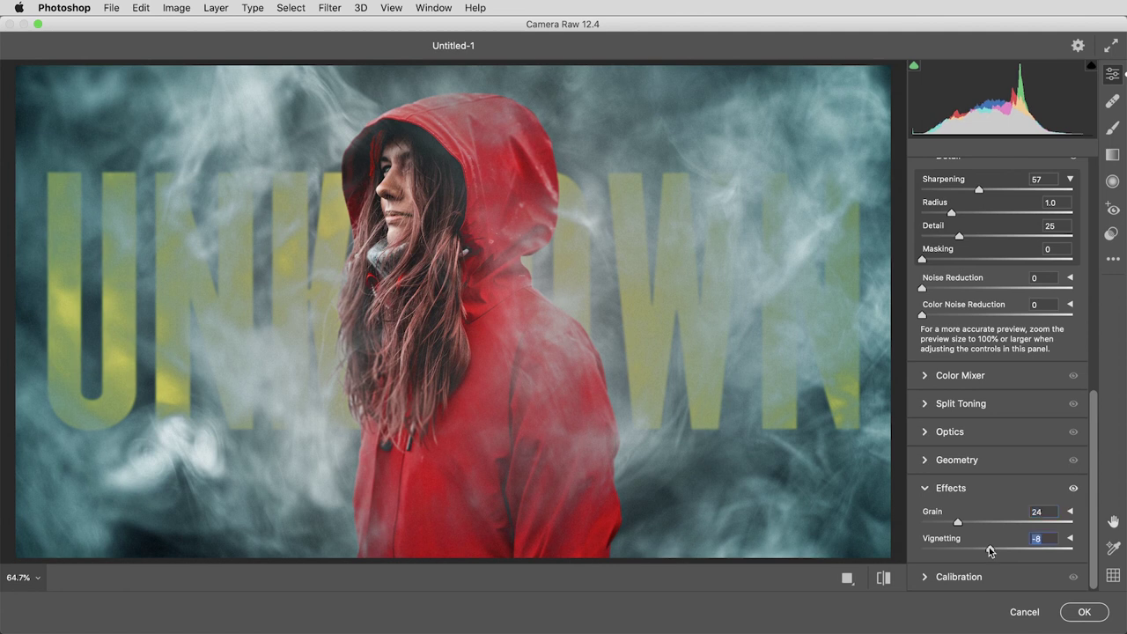
Toggle the before/after preview to compare the grade with the original, ending on the graded view
{"action": "left_click", "coordinate": [883, 577]}
{"action": "left_click", "coordinate": [885, 580]}
{"action": "left_click", "coordinate": [885, 579]}
{"action": "left_click", "coordinate": [885, 579]}
{"action": "left_click", "coordinate": [886, 581]}
{"action": "left_click", "coordinate": [885, 579]}
Confirm the Camera Raw dialog so the grade lands on Layer 1 above Color Fill 1
{"action": "left_click", "coordinate": [1084, 612]}
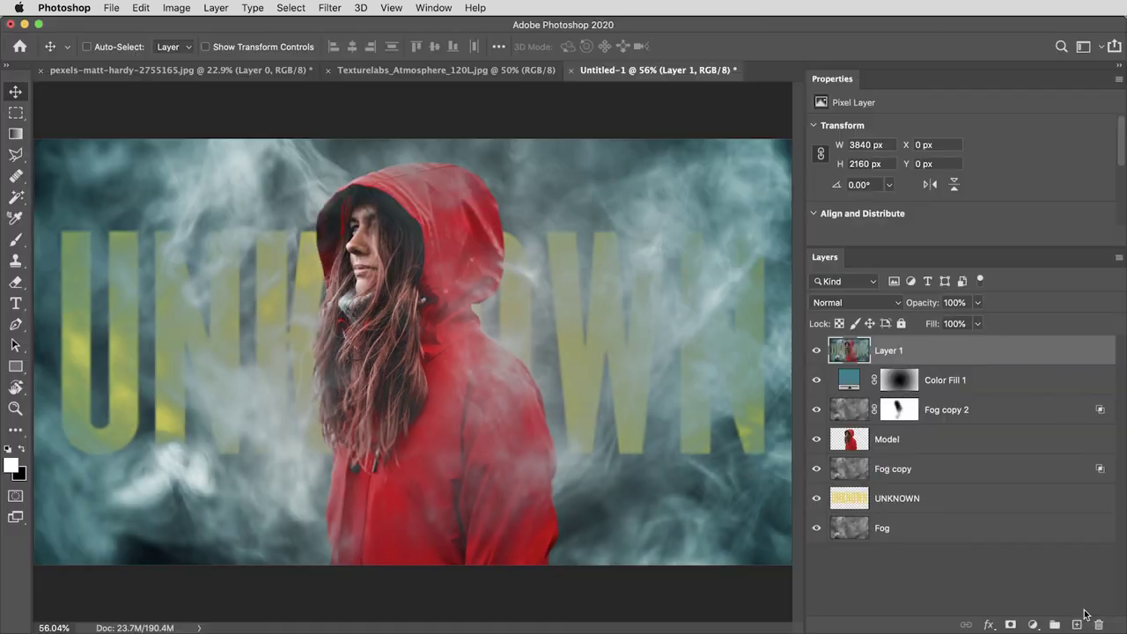